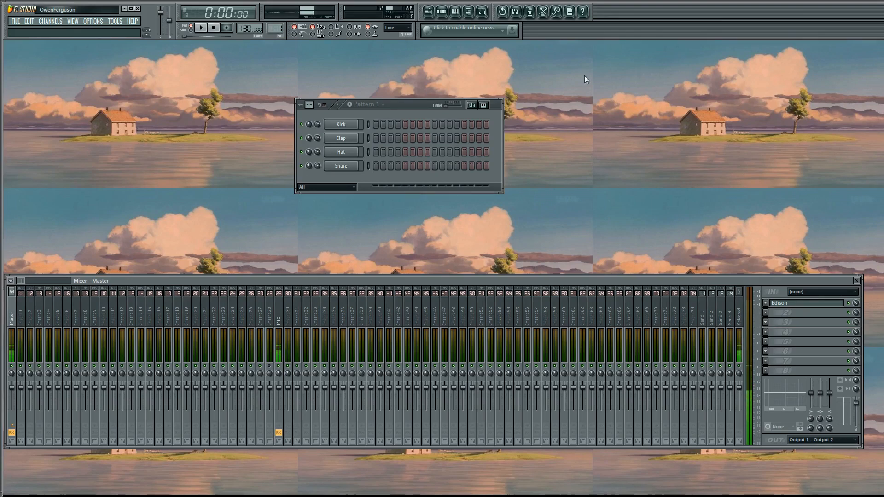
Step: Add an Omnisphere instrument channel and open the patch's Edit page
left_click(54, 21)
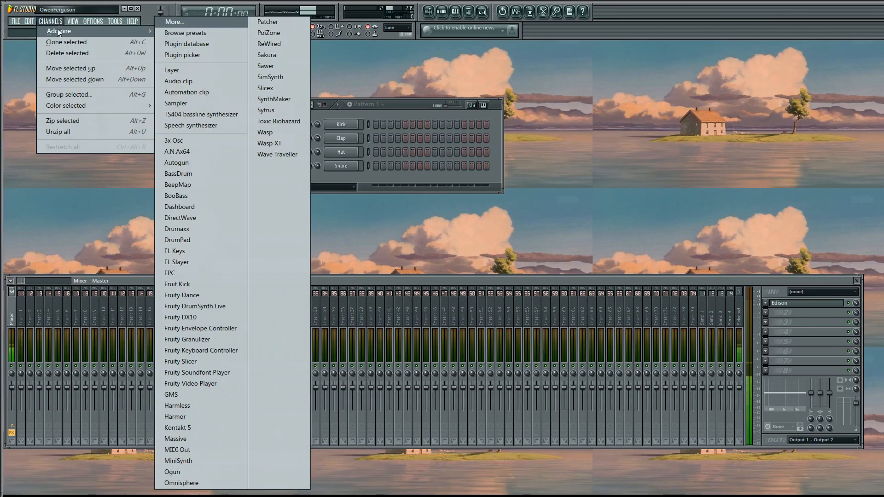
left_click(222, 481)
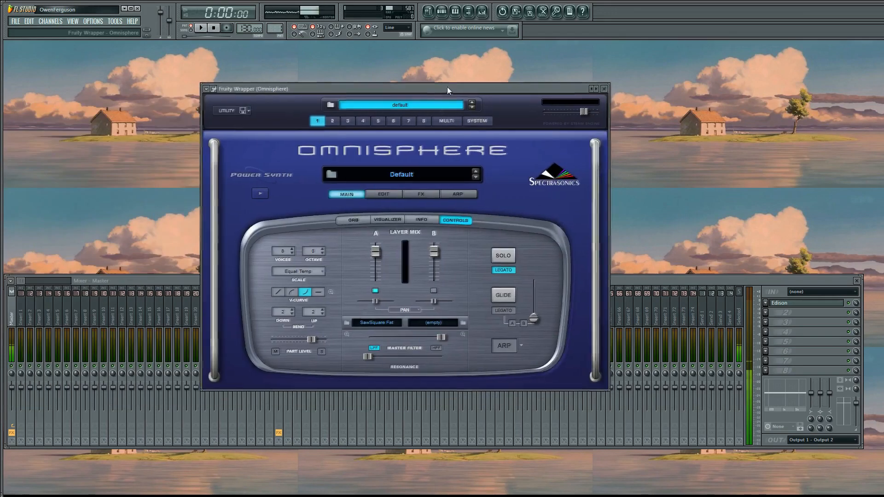
left_click(389, 194)
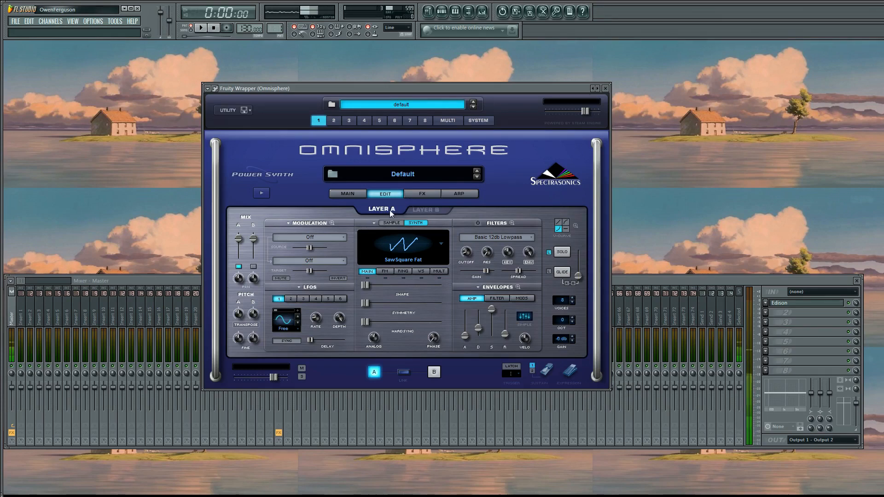
Step: Examine the Layer B settings and the synth waveforms available for Layer A's oscillator
left_click(416, 210)
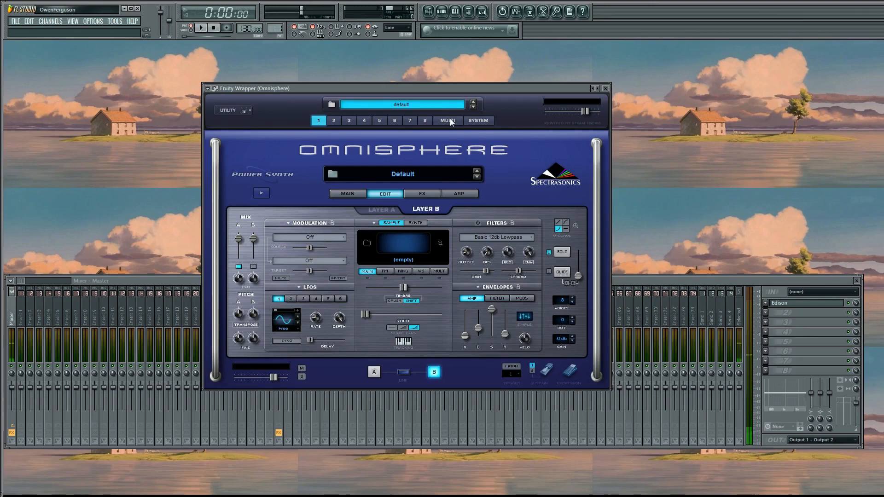
left_click(385, 214)
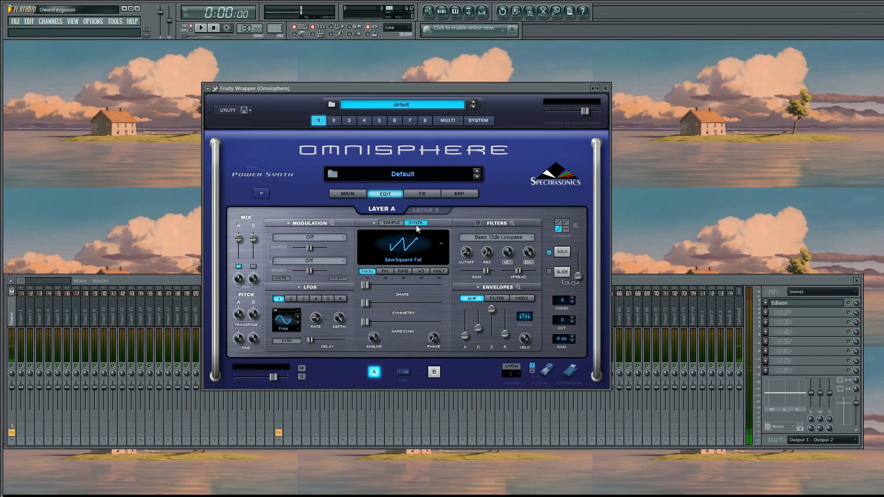
left_click(442, 244)
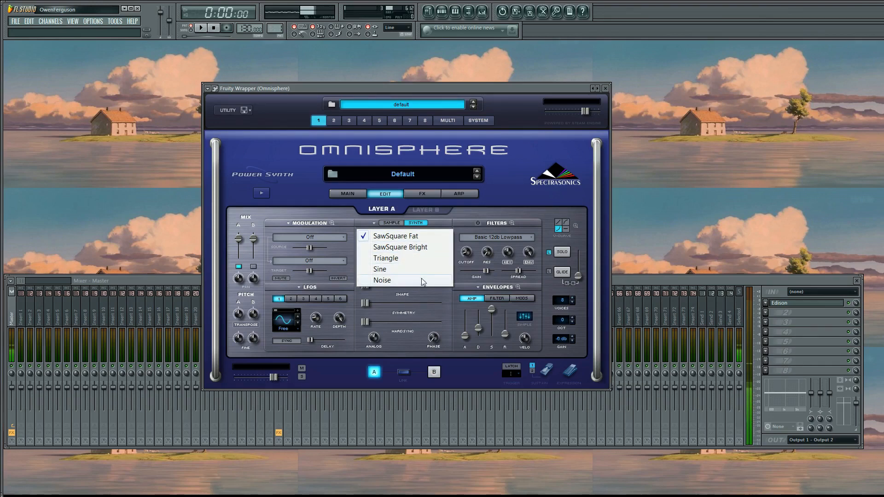
left_click(447, 238)
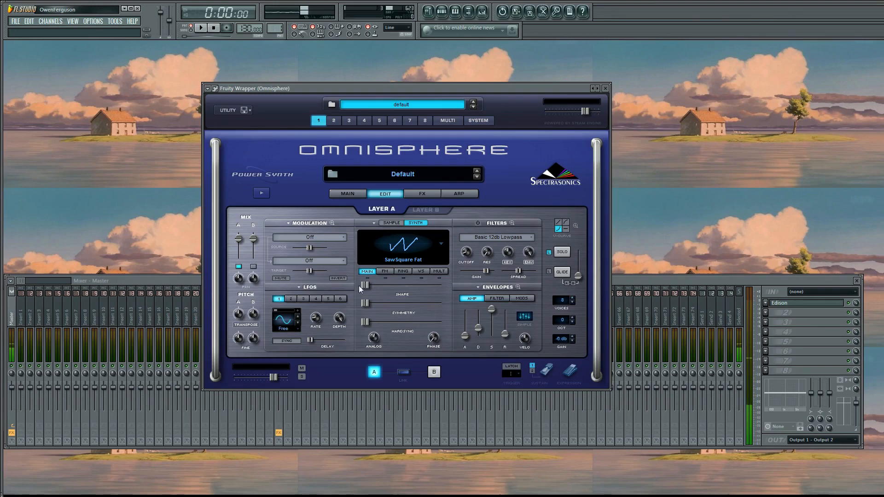
Step: Try out the Shape, Symmetry and Hard Sync sliders on Layer A's SawSquare Fat oscillator, returning each to minimum
mouse_move(362, 286)
left_mouse_down()
mouse_move(389, 287)
mouse_move(353, 292)
left_mouse_up()
mouse_move(365, 285)
left_mouse_down()
mouse_move(454, 289)
mouse_move(369, 305)
mouse_move(434, 298)
mouse_move(362, 301)
mouse_move(372, 289)
mouse_move(441, 289)
mouse_move(367, 287)
mouse_move(368, 303)
mouse_move(356, 300)
mouse_move(367, 298)
left_mouse_up()
mouse_move(367, 305)
left_mouse_down()
mouse_move(441, 317)
mouse_move(365, 307)
left_mouse_up()
mouse_move(366, 324)
left_mouse_down()
mouse_move(441, 324)
mouse_move(365, 323)
left_mouse_up()
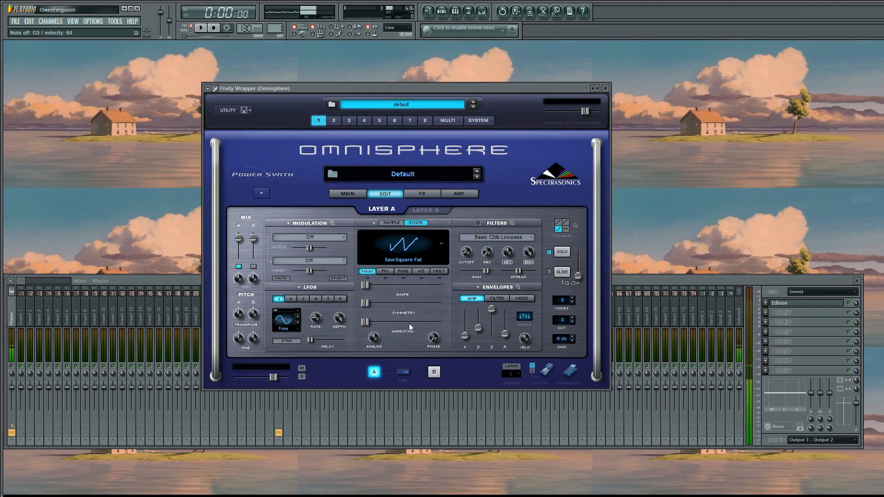
Step: Enable FM on Layer A with the sine modulator waveform and try different FM frequencies
left_click(382, 272)
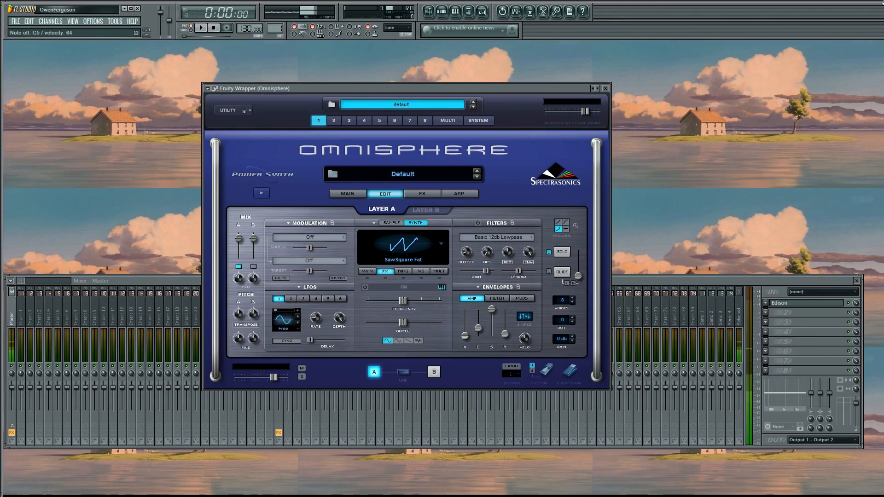
left_click(407, 341)
left_click(389, 341)
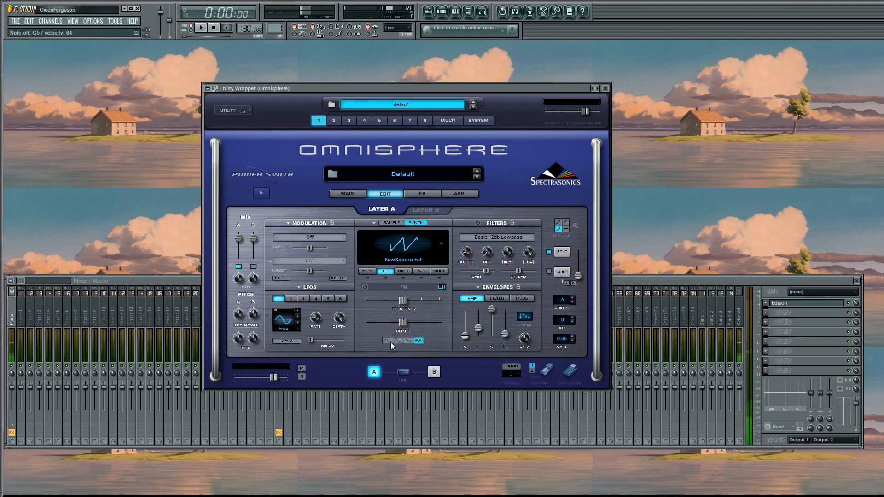
left_click(365, 287)
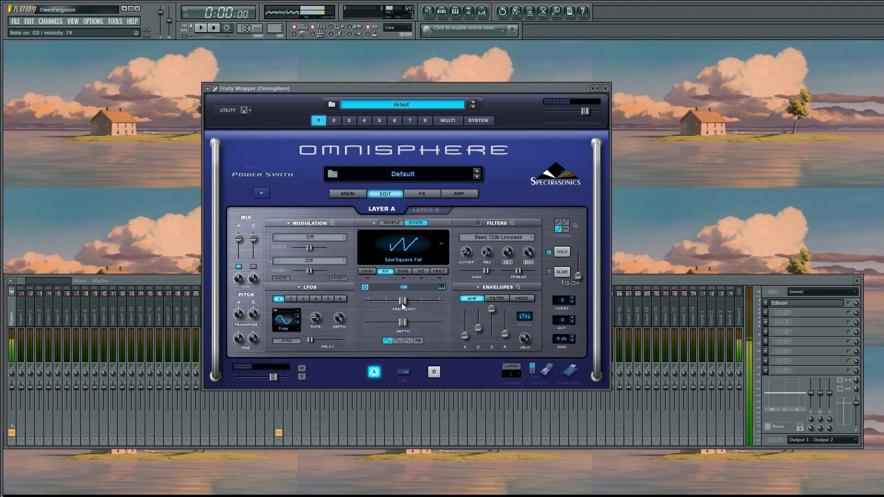
mouse_move(402, 301)
left_mouse_down()
mouse_move(426, 307)
mouse_move(402, 302)
left_mouse_up()
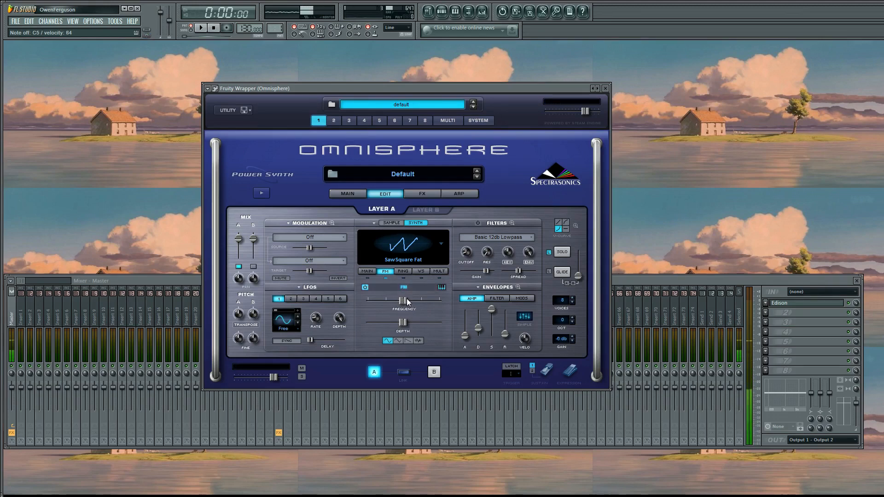
Step: Switch the FM modulator to the fourth waveform, lower its frequency and set the depth slightly below centre
left_click(418, 341)
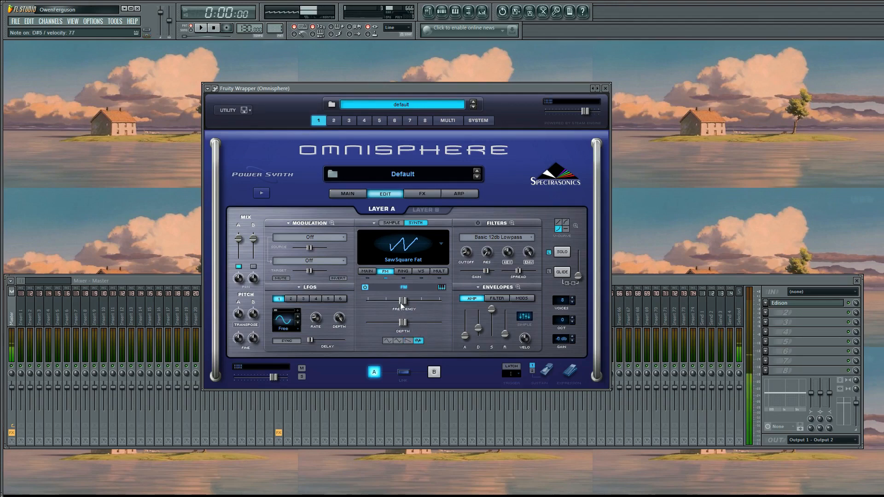
mouse_move(402, 299)
left_mouse_down()
mouse_move(422, 302)
mouse_move(378, 323)
mouse_move(387, 302)
left_mouse_up()
left_click_drag(377, 323, 397, 322)
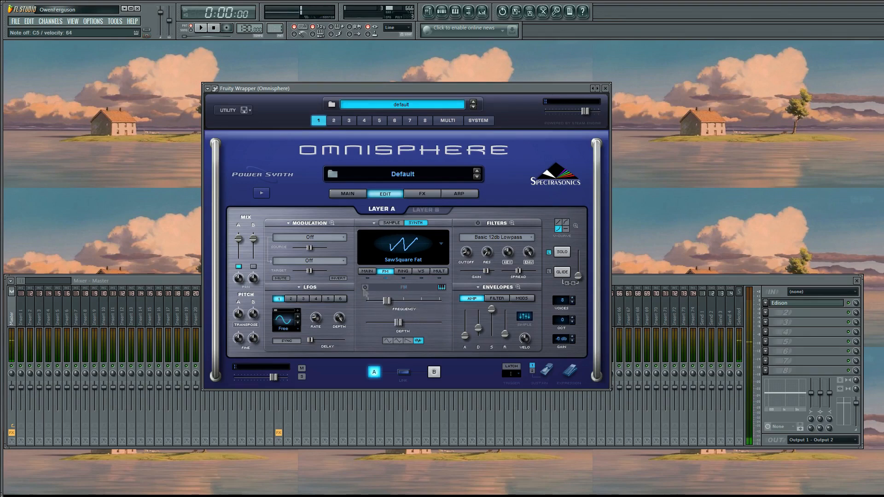
Step: Enable ring modulation on Layer A, try its frequency around centre and choose the fourth modulator waveform
left_click(403, 272)
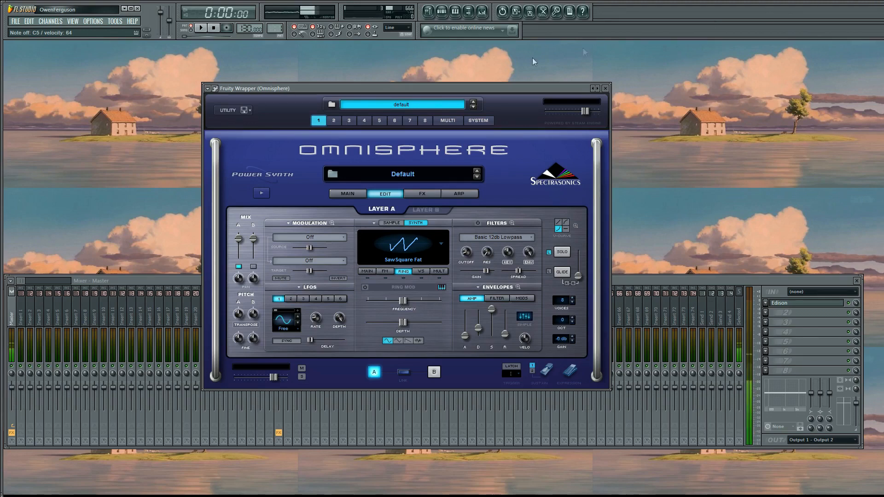
left_click(365, 287)
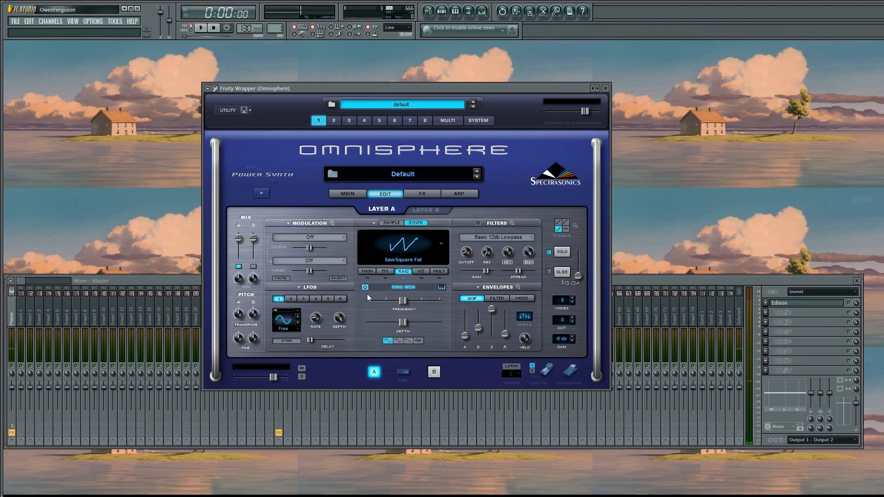
mouse_move(402, 302)
left_mouse_down()
mouse_move(441, 306)
mouse_move(387, 301)
mouse_move(402, 301)
left_mouse_up()
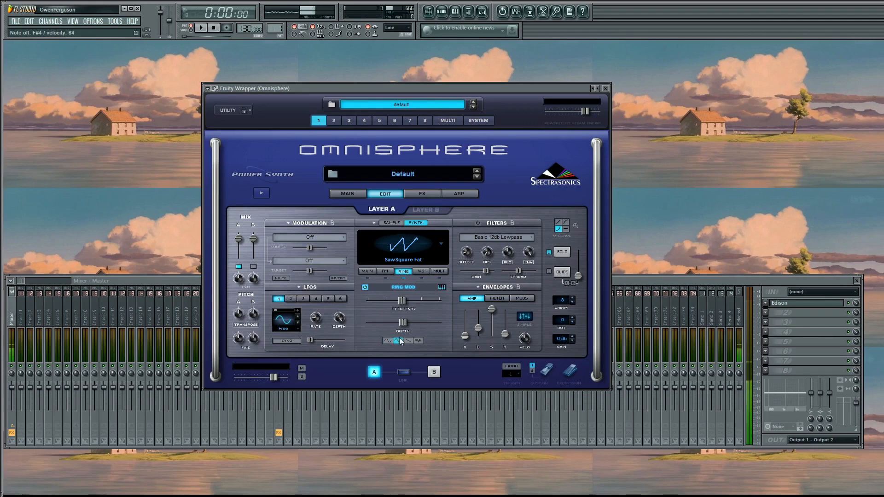
left_click(416, 341)
Step: Enable Unison on Layer A, with detune at minimum and depth raised close to maximum
left_click(421, 271)
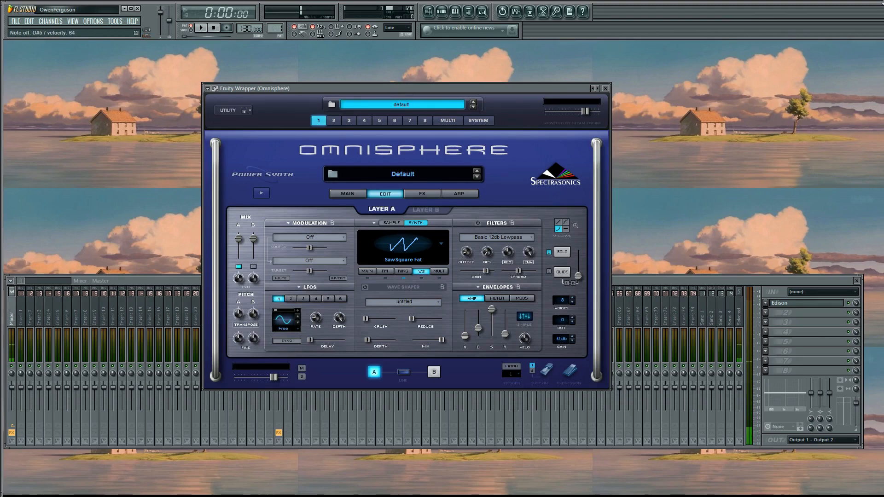
left_click(444, 272)
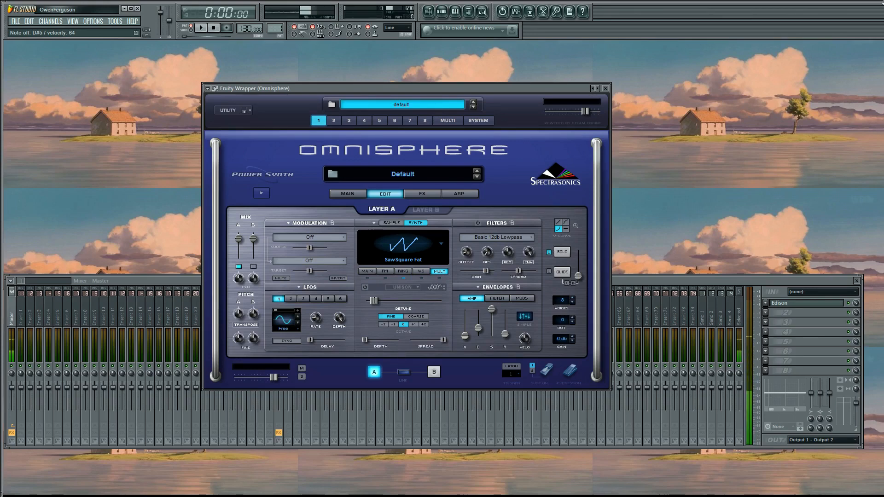
left_click(417, 286)
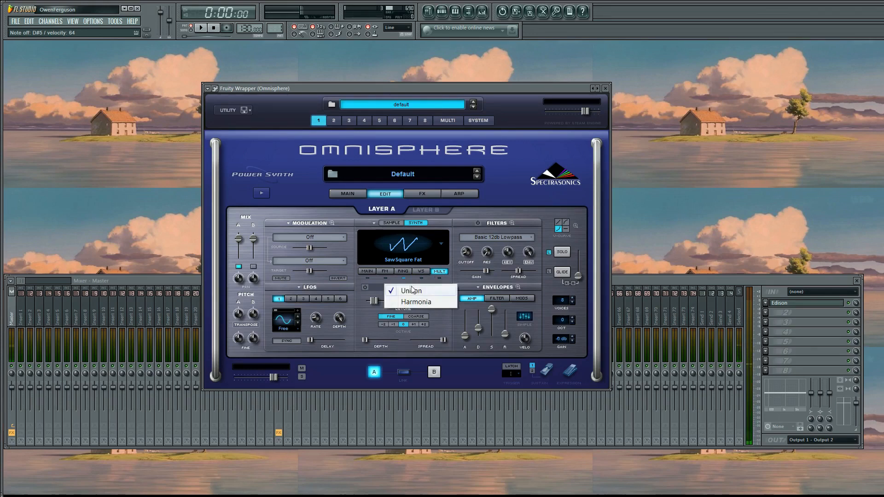
left_click(410, 289)
left_click(364, 287)
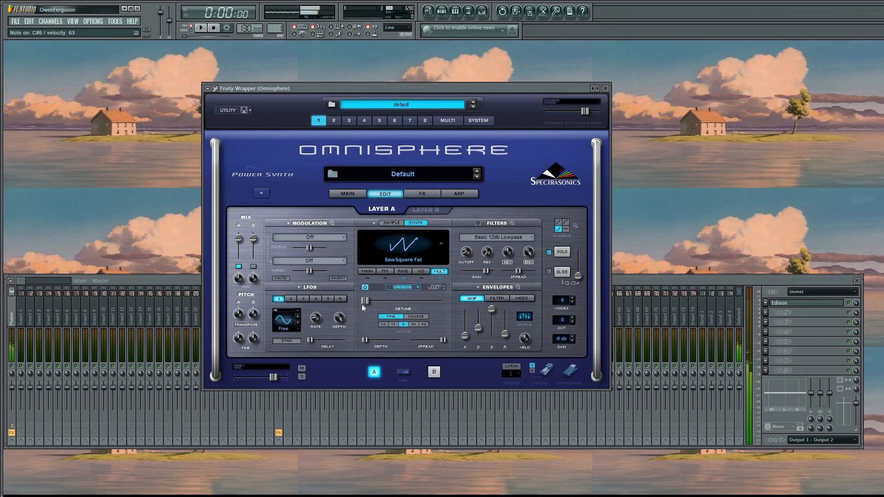
mouse_move(361, 305)
left_mouse_down()
mouse_move(390, 304)
mouse_move(360, 305)
left_mouse_up()
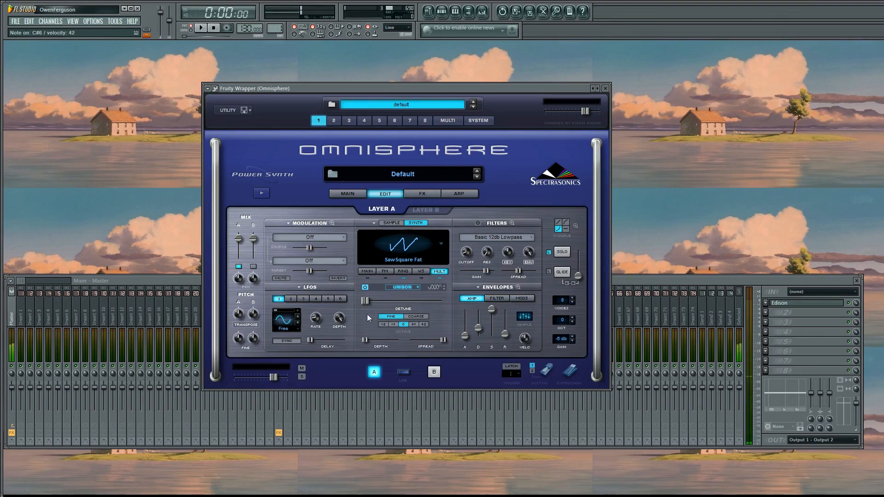
mouse_move(365, 301)
left_mouse_down()
mouse_move(382, 300)
mouse_move(365, 301)
left_mouse_up()
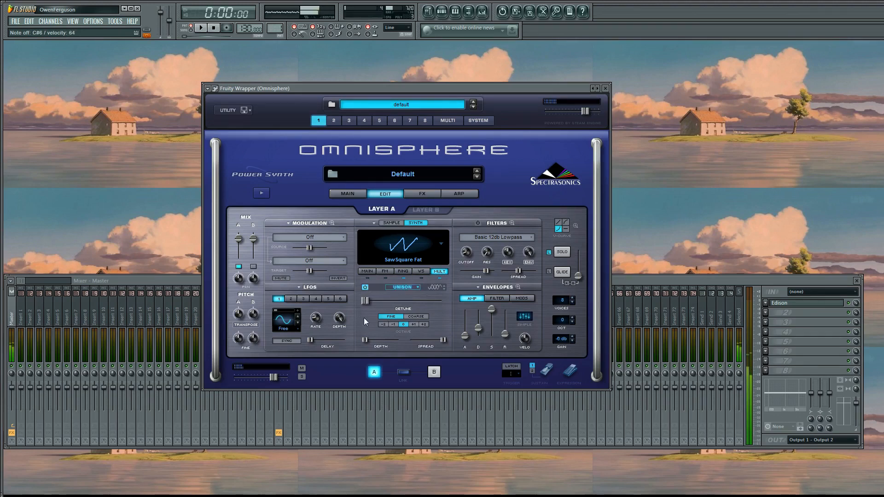
left_click_drag(365, 339, 409, 343)
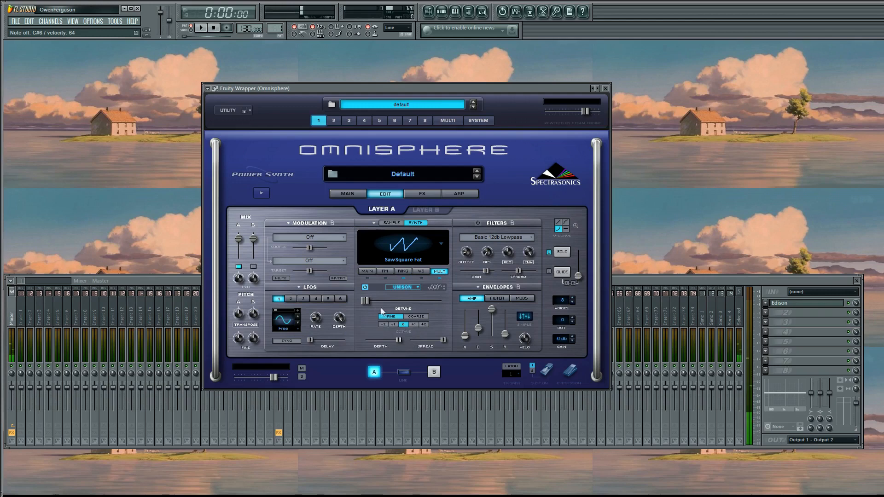
mouse_move(365, 301)
left_mouse_down()
mouse_move(377, 302)
mouse_move(365, 302)
left_mouse_up()
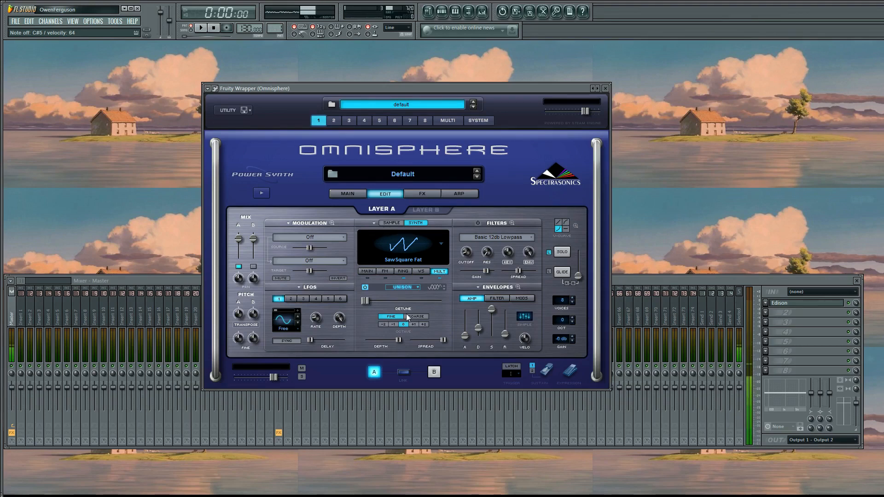
Step: Change Layer A's multi-voice mode from Unison to Harmonia and try harmony voices 2 and 3 on and off
left_click(403, 287)
left_click(417, 302)
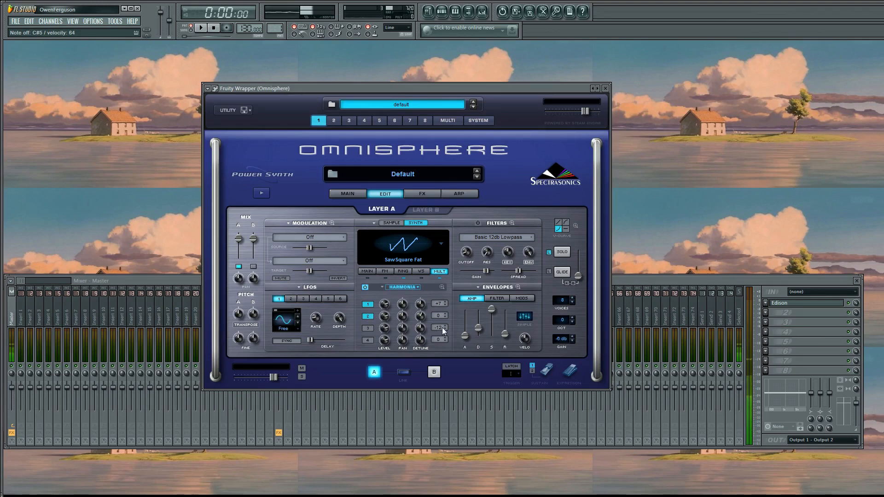
left_click(368, 329)
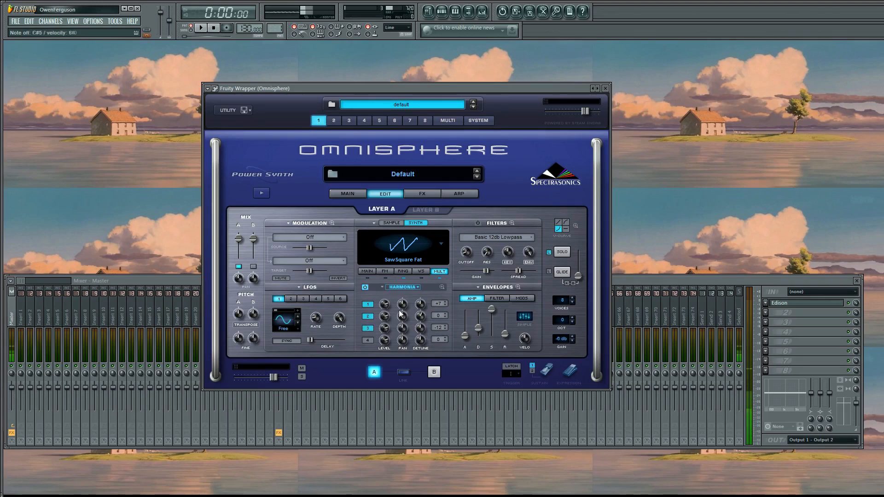
left_click(368, 328)
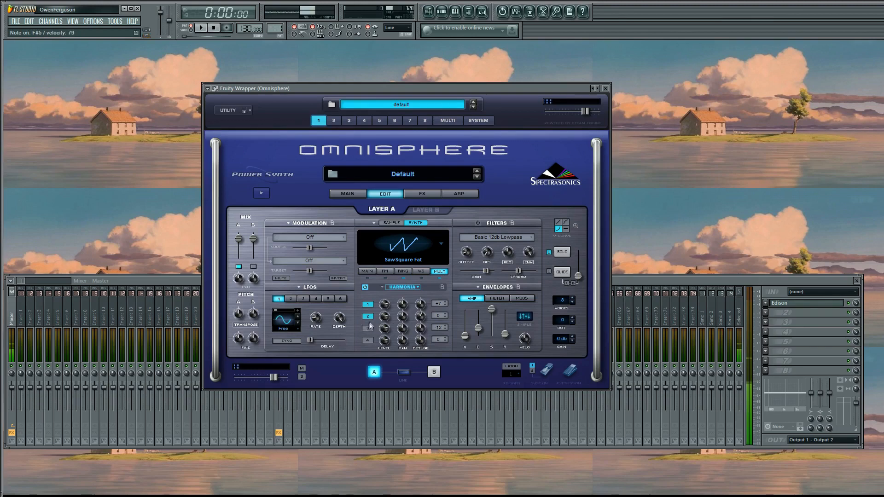
left_click(368, 316)
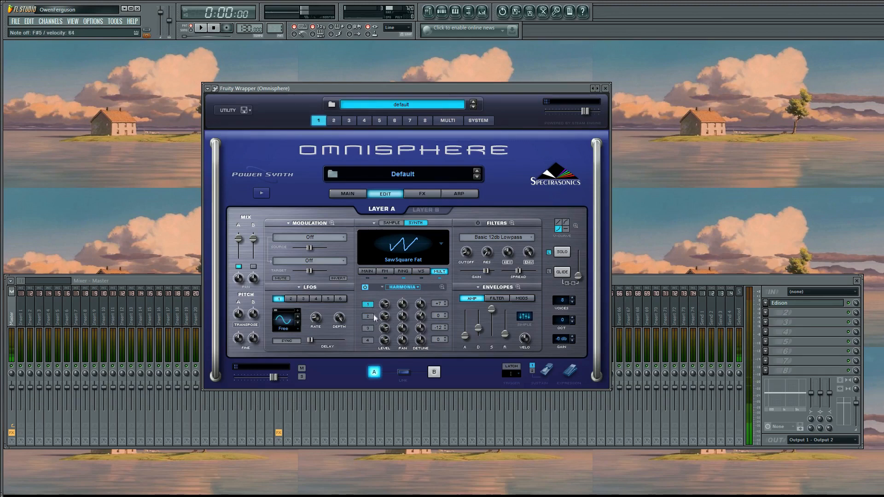
left_click(368, 328)
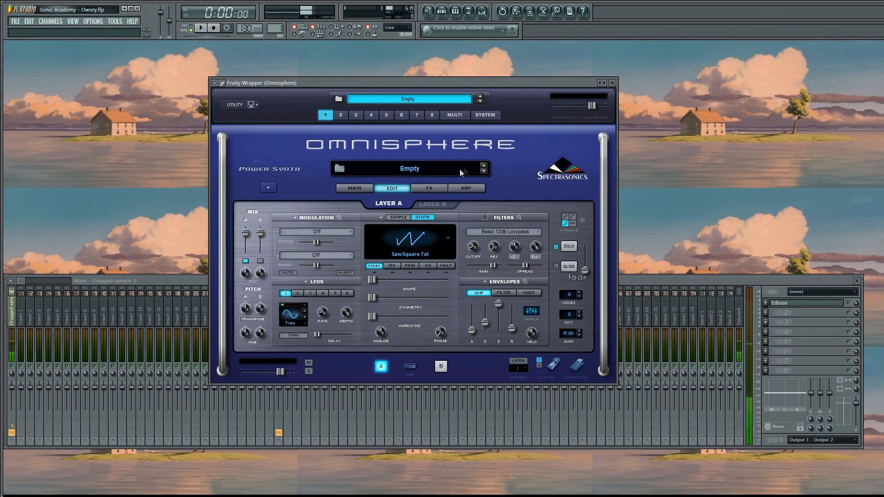
Step: Set the empty patch's Layer A oscillator to Sine and raise Shape to about the middle and Symmetry slightly less
left_click(448, 237)
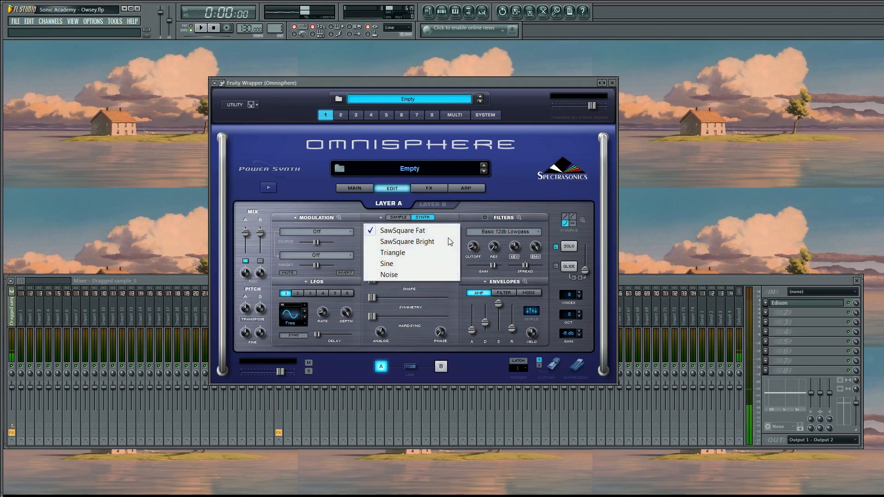
left_click(435, 263)
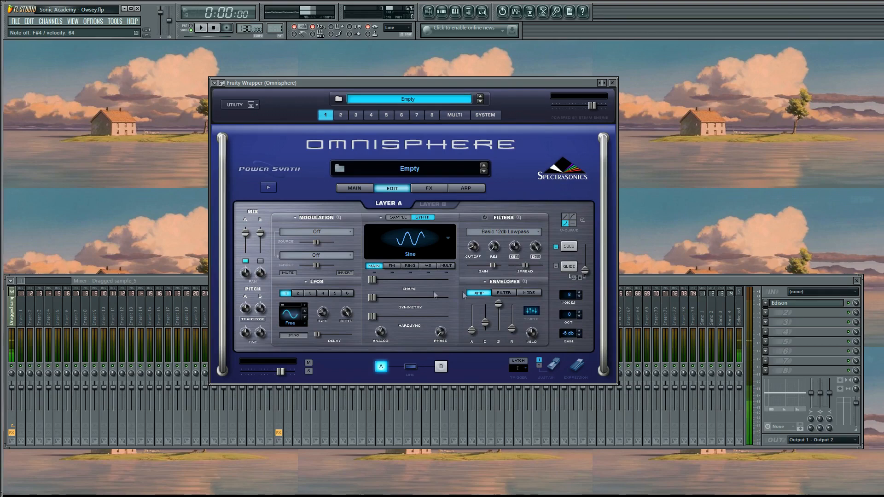
left_click_drag(374, 280, 410, 292)
left_click(372, 316)
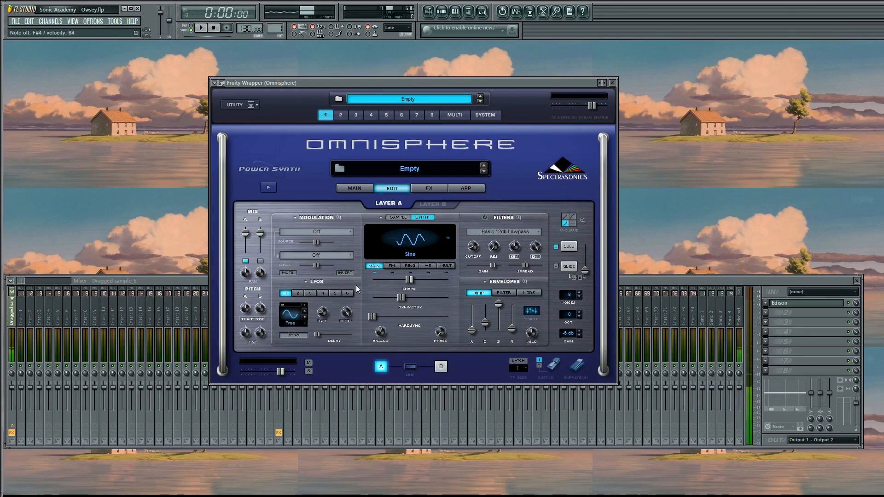
Step: Turn Layer B on and Layer A off in the mix, and set Layer B's oscillator to Synth mode
left_click(428, 205)
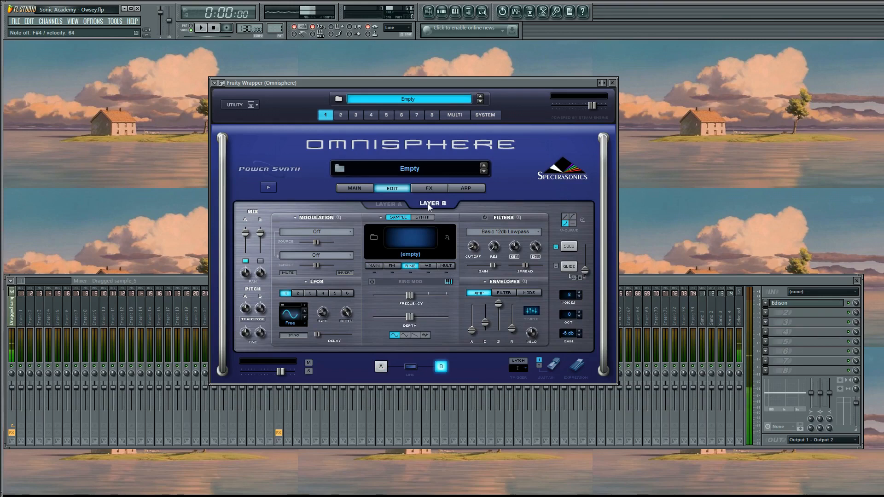
left_click(260, 262)
left_click(245, 261)
left_click(421, 217)
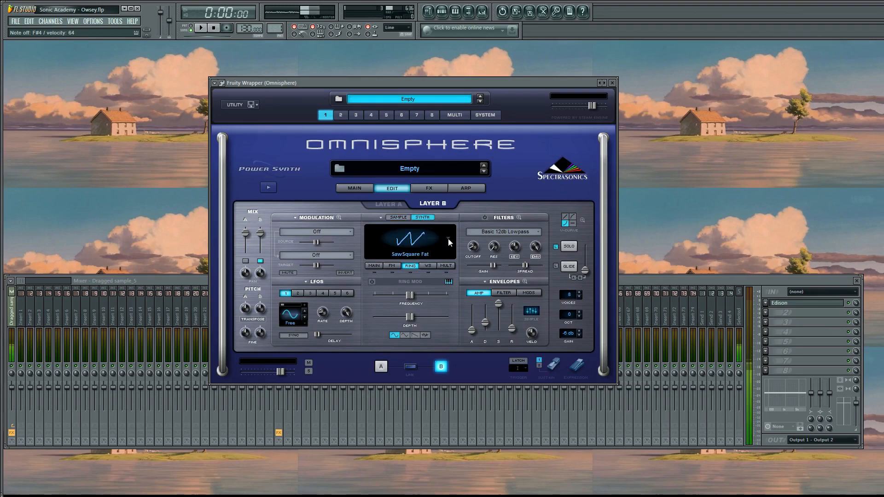
Step: Select the SawSquare Fat waveform for Layer B, raise Shape and Hard Sync to just below the middle, and Symmetry close to maximum
left_click(449, 239)
left_click(425, 237)
left_click(373, 265)
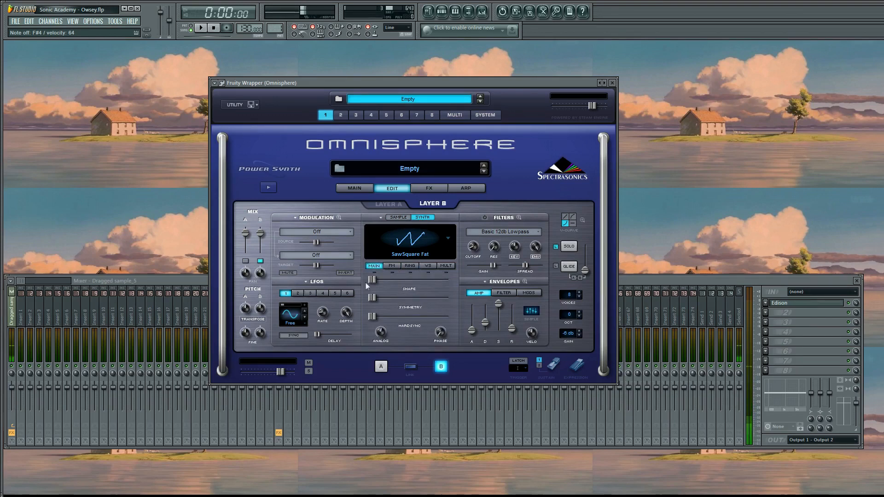
left_click_drag(375, 279, 437, 316)
left_click_drag(371, 316, 404, 324)
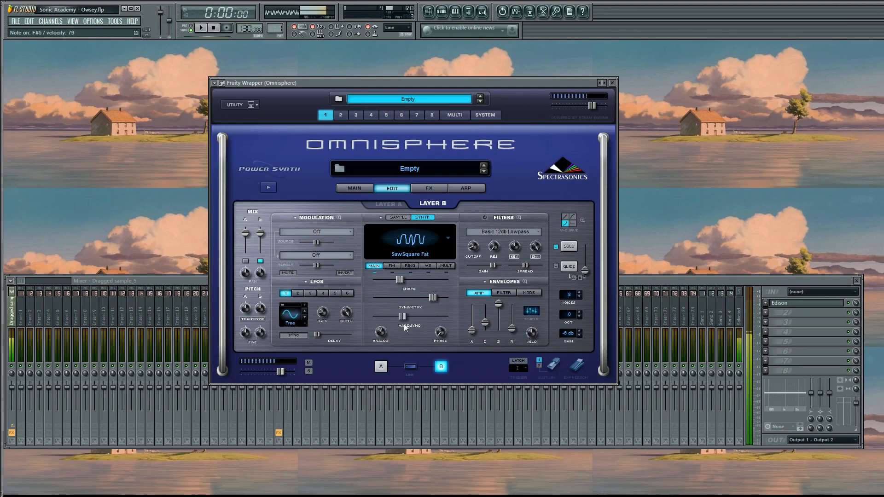
Step: Turn on FM for Layer B and try its frequency, and enable ring modulation with its frequency slightly above centre
left_click(393, 266)
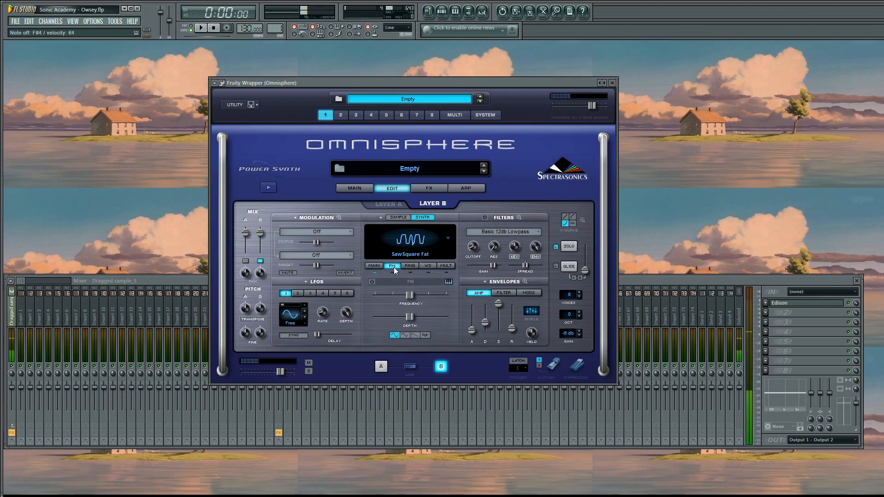
left_click(371, 280)
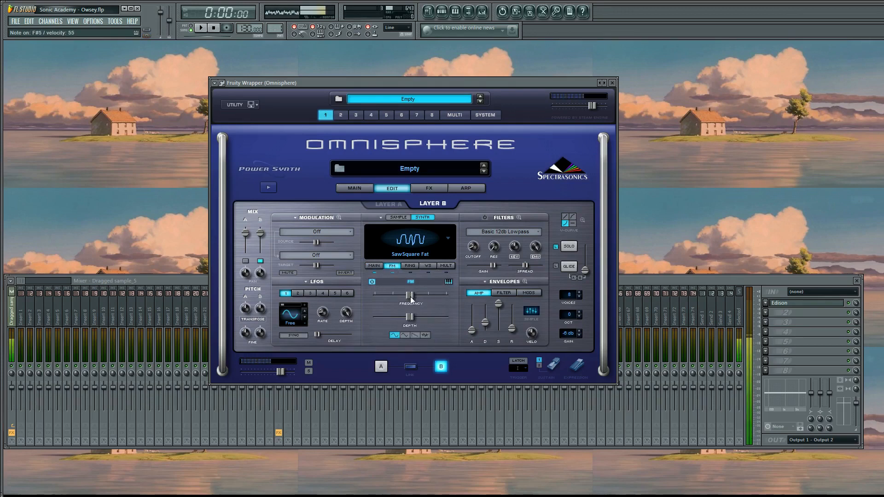
left_click_drag(411, 295, 448, 306)
left_click(408, 265)
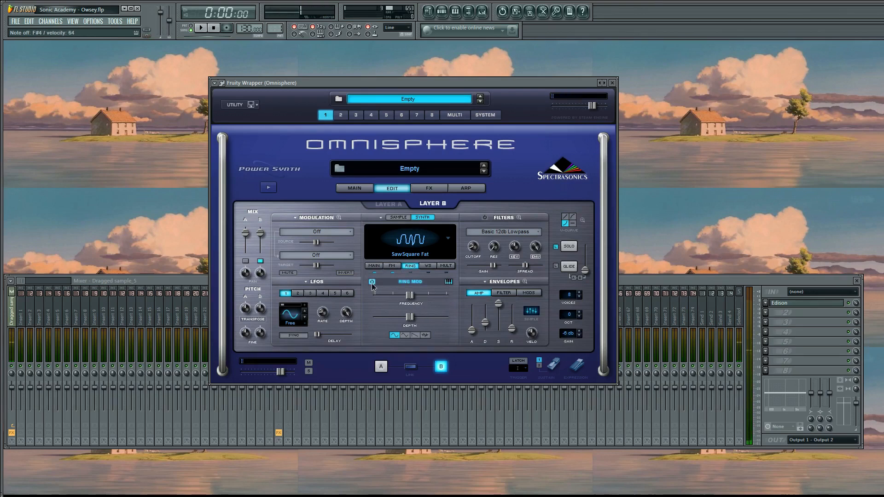
left_click_drag(410, 297, 417, 301)
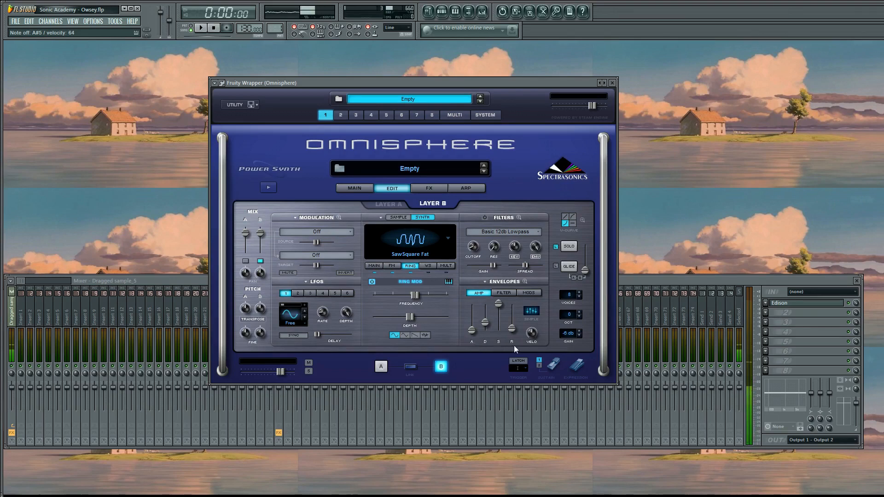
Step: Switch the mix from Layer B to Layer A and raise the amp envelope's attack to about two thirds and its release to about the middle
left_click(247, 261)
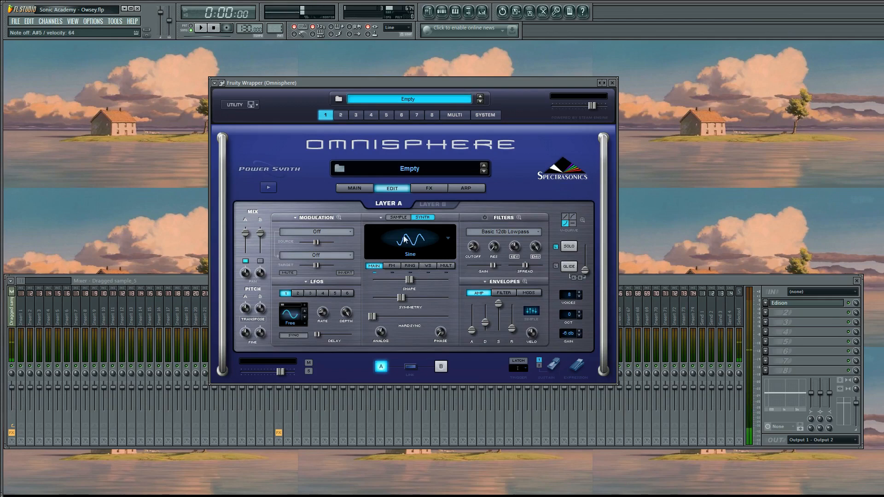
mouse_move(470, 337)
left_click_drag(470, 335, 478, 315)
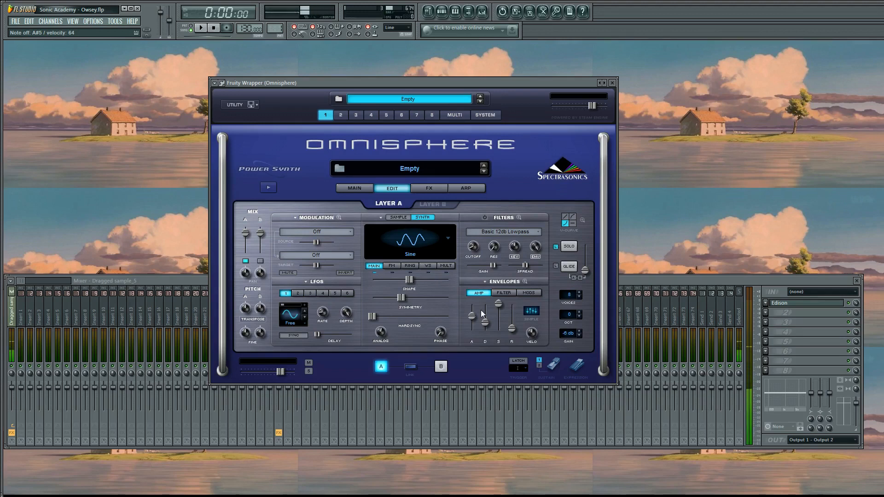
left_click_drag(473, 320, 471, 315)
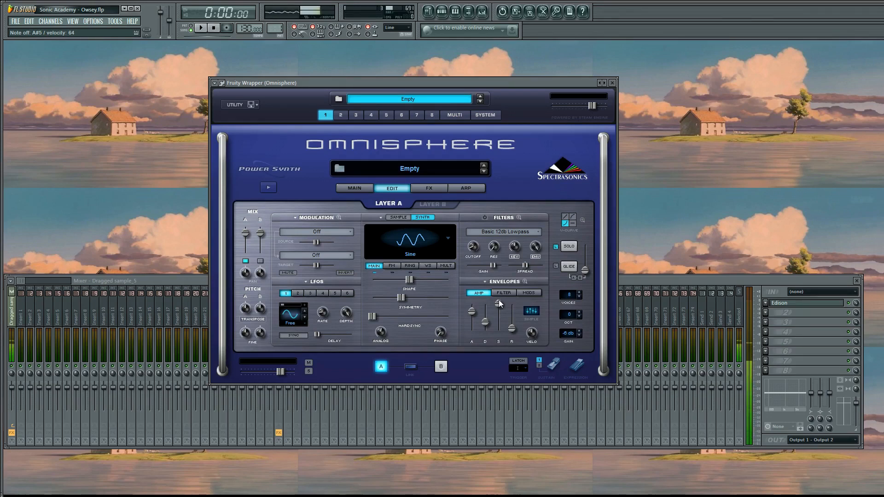
mouse_move(515, 333)
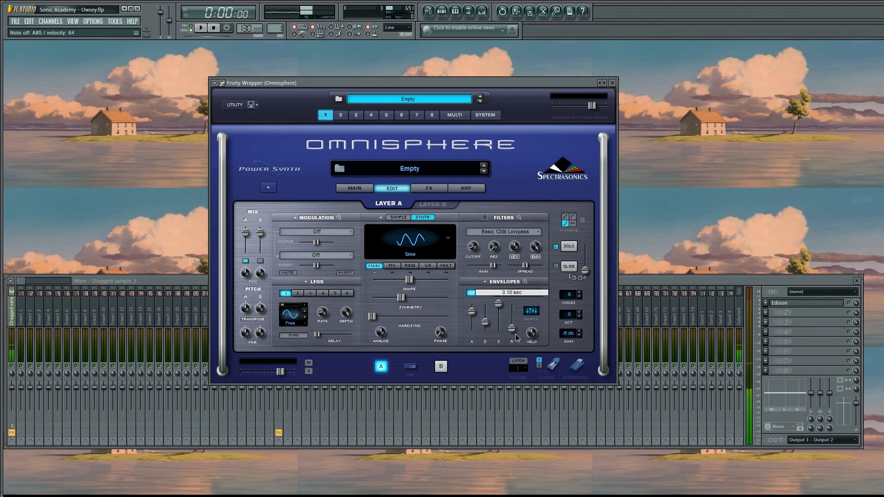
left_click_drag(515, 333, 512, 324)
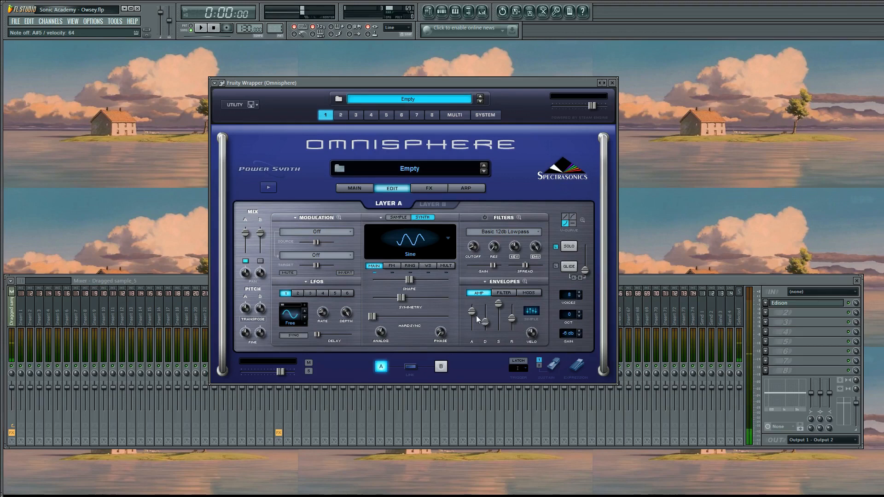
Step: Lower Layer A's amp envelope attack to minimum and shorten its release slightly
left_click_drag(471, 312, 473, 344)
mouse_move(512, 316)
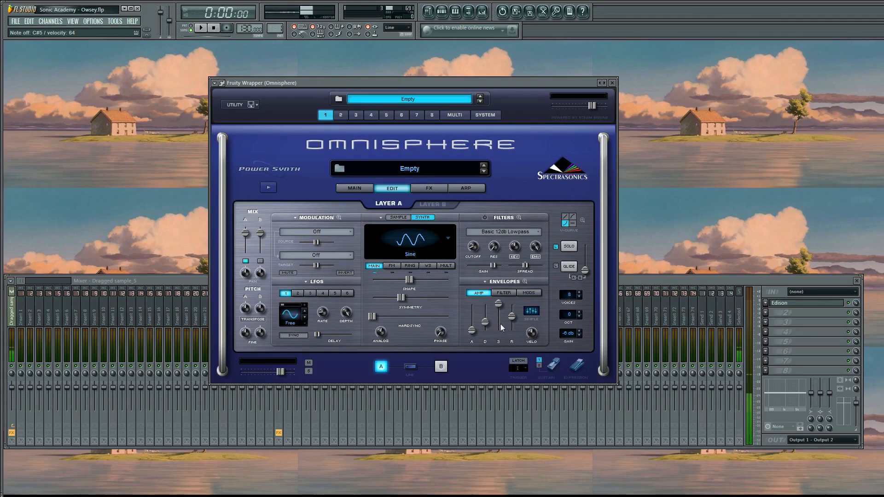
left_click_drag(511, 317, 513, 329)
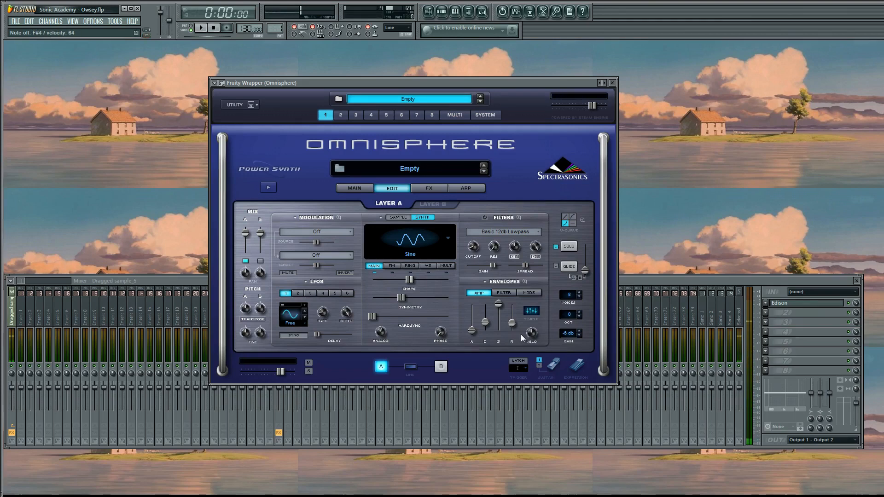
Step: Start playback and load a Spring Verb into the first slot of the Common effects rack
left_click(354, 189)
key("space")
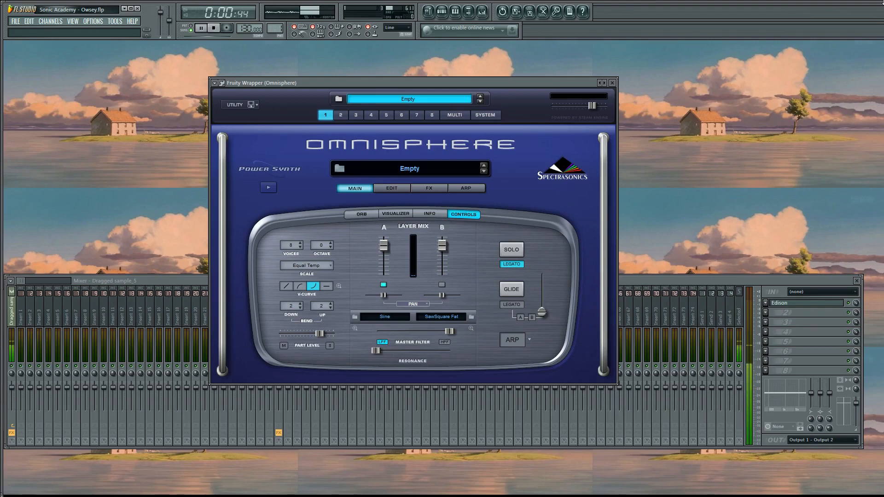
left_click(430, 187)
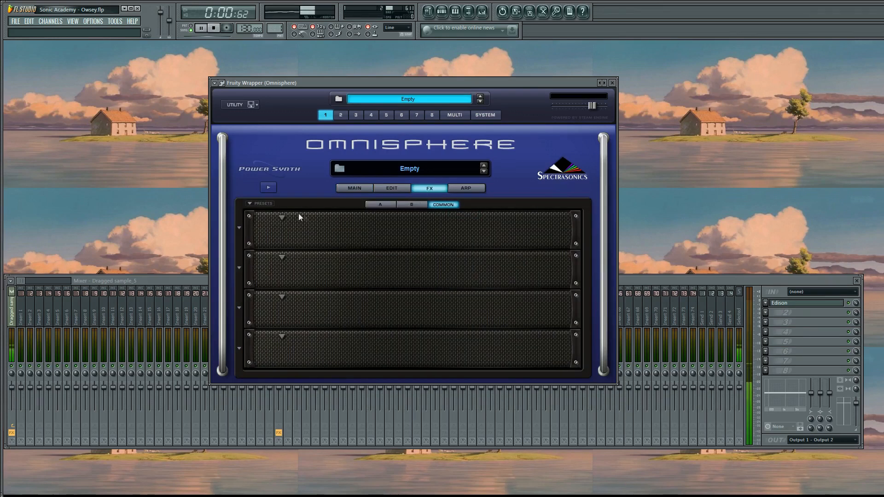
left_click(284, 217)
left_click(286, 217)
left_click(286, 217)
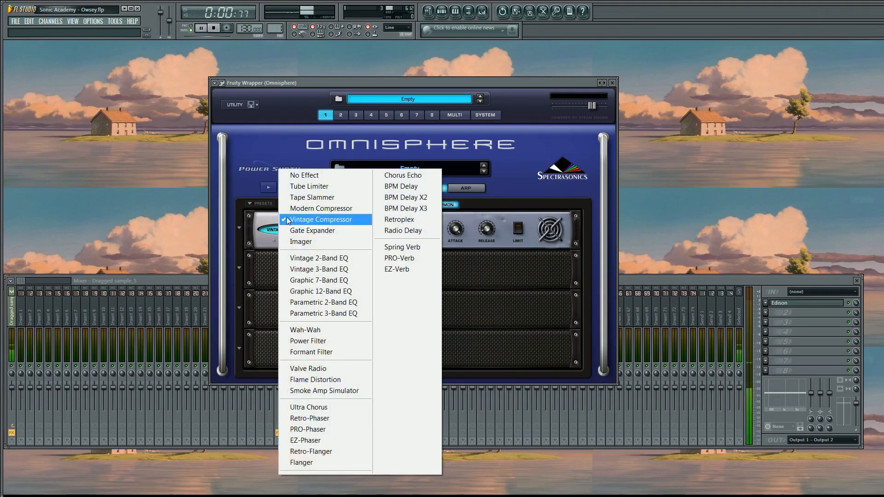
left_click(419, 247)
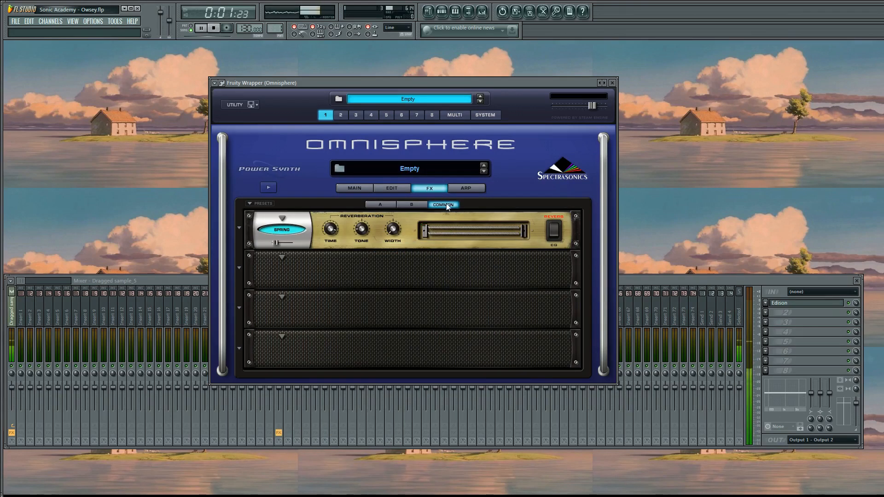
left_click(411, 204)
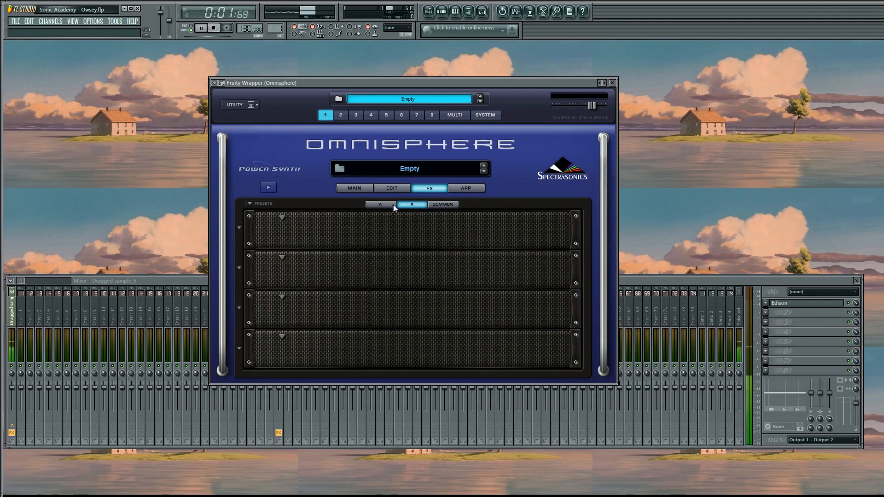
left_click(387, 204)
left_click(413, 207)
left_click(443, 205)
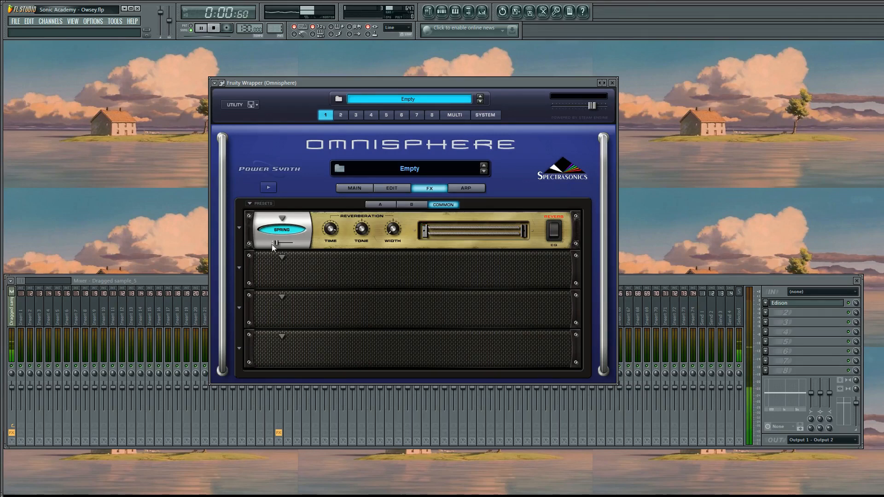
Step: Set the Spring Verb's mix to a little under half and try its Tone and Width settings during playback
left_click_drag(272, 244, 297, 241)
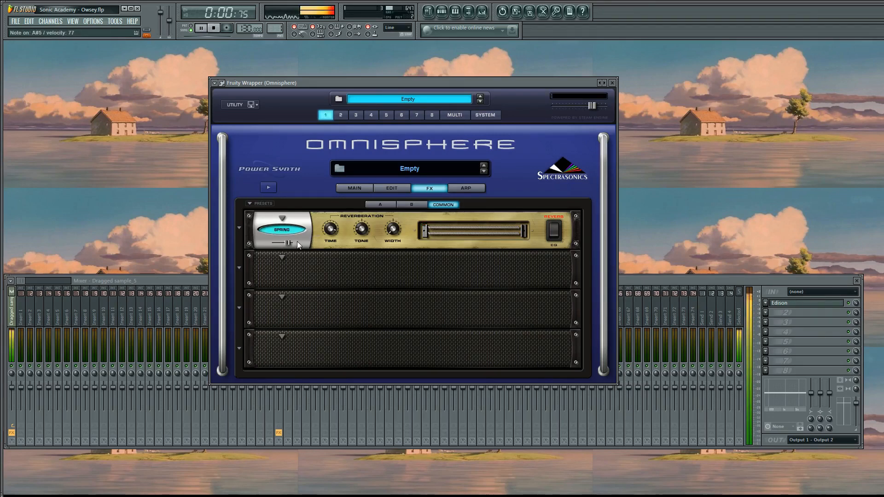
left_click_drag(289, 243, 284, 246)
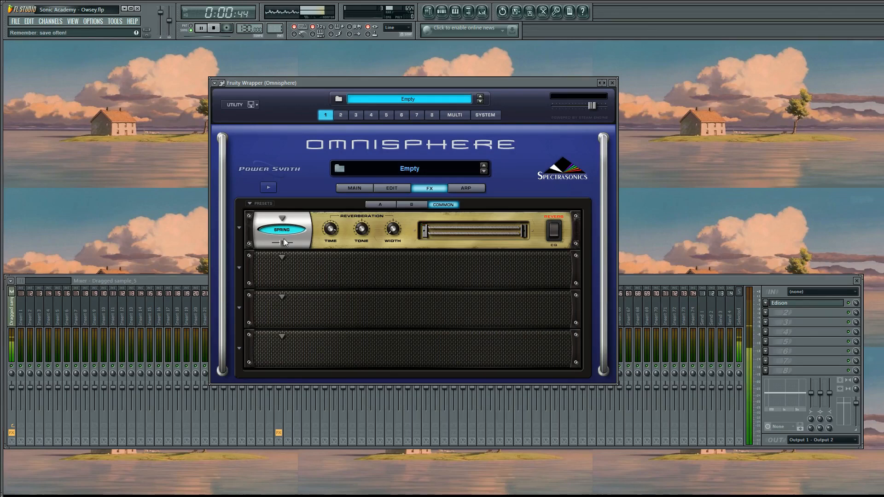
mouse_move(326, 235)
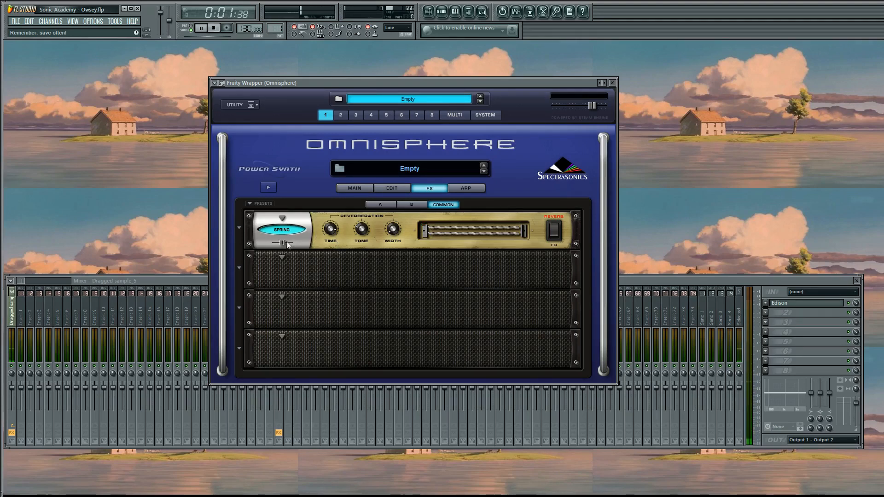
mouse_move(284, 243)
left_mouse_down()
mouse_move(275, 240)
mouse_move(283, 243)
left_mouse_up()
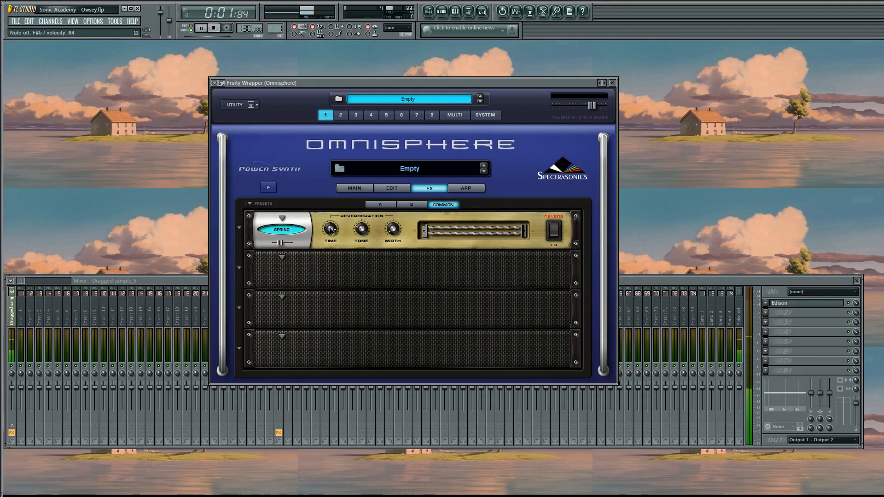
left_click_drag(363, 230, 376, 181)
left_click_drag(392, 229, 394, 170)
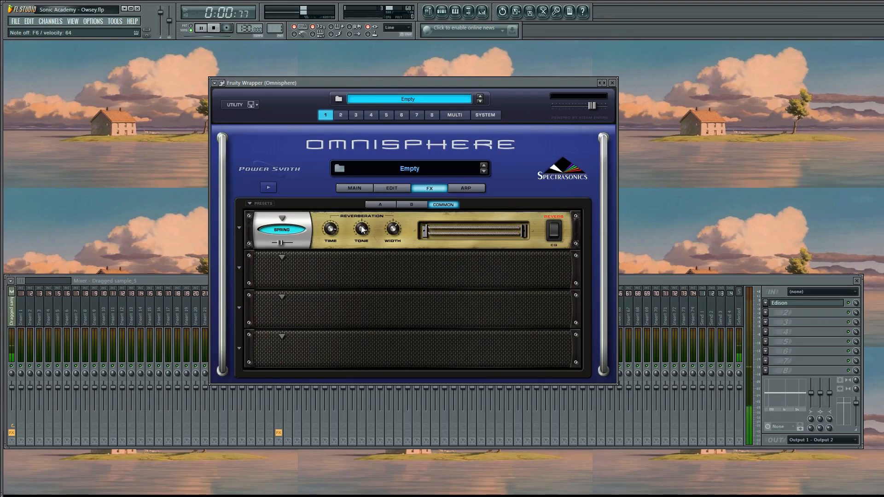
key("space")
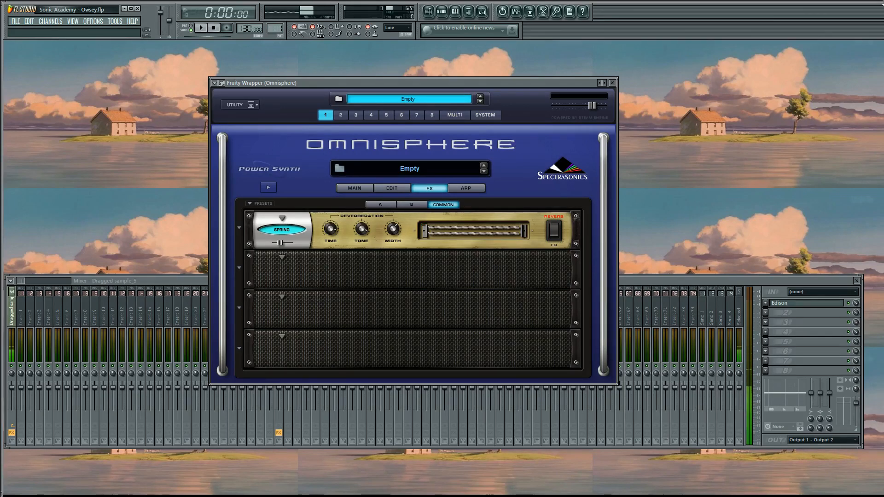
Step: Load the Retroplex delay into the second slot of the Common effects rack and try its Vari-Speed
left_click(281, 258)
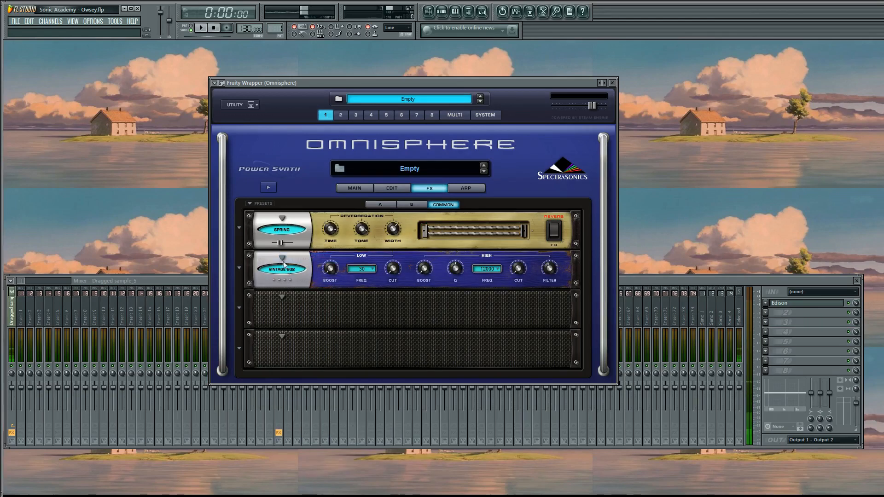
left_click(281, 257)
left_click(383, 220)
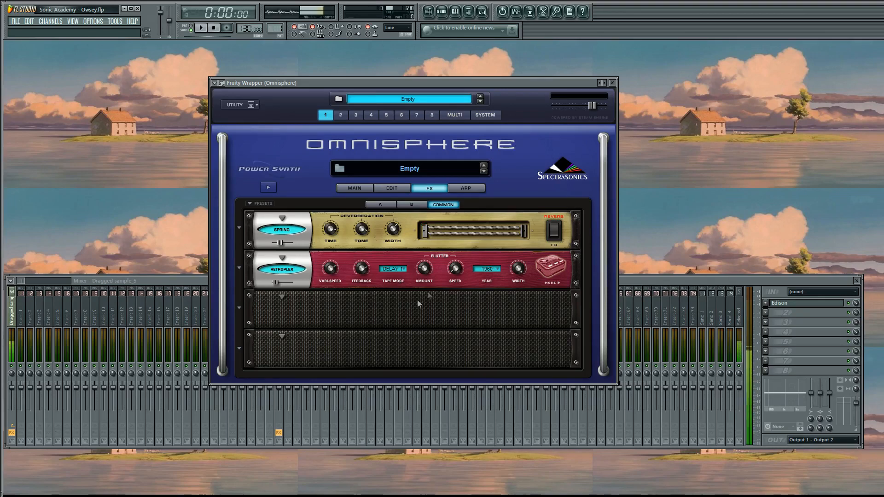
mouse_move(335, 266)
left_click_drag(335, 266, 360, 276)
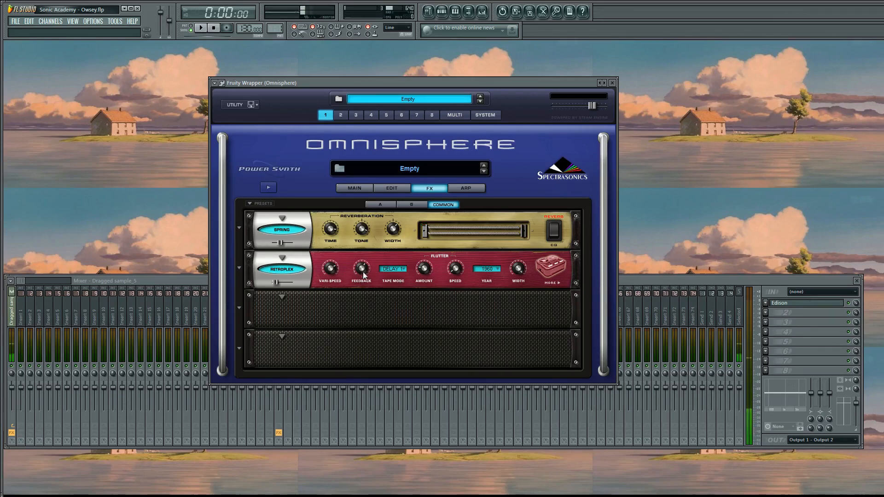
Step: Keep the Retroplex's tape mode at Delay 1 and set its year to 2000, trying 1960 first
left_click(403, 271)
left_click(390, 259)
left_click(497, 269)
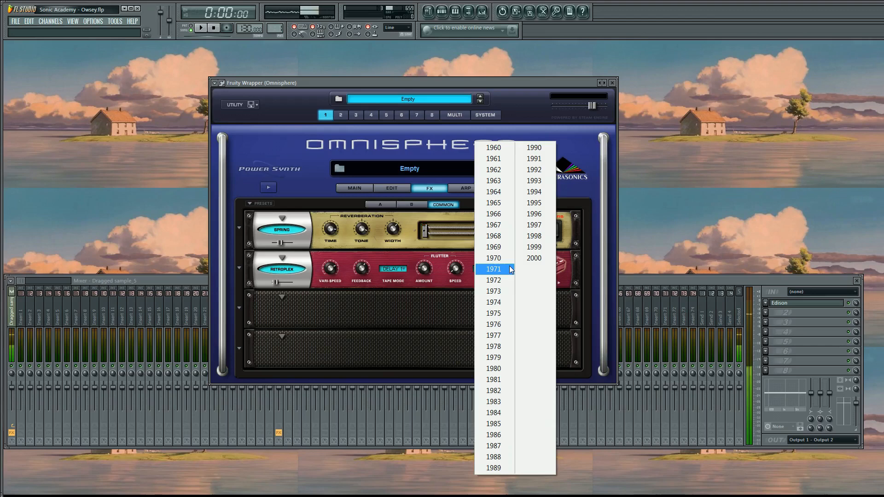
left_click(506, 148)
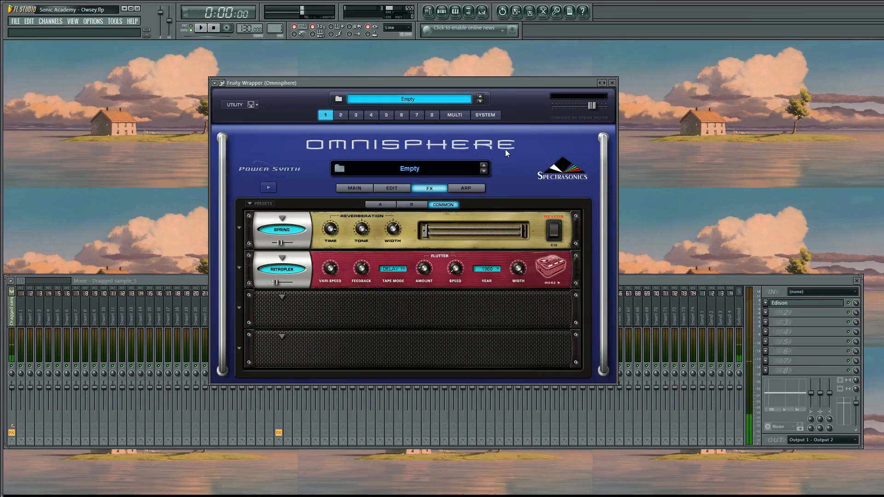
left_click(497, 268)
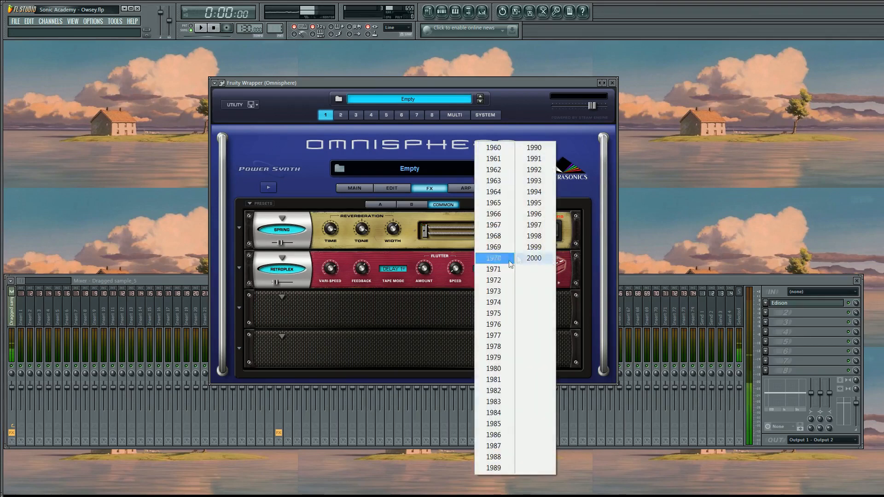
left_click(535, 256)
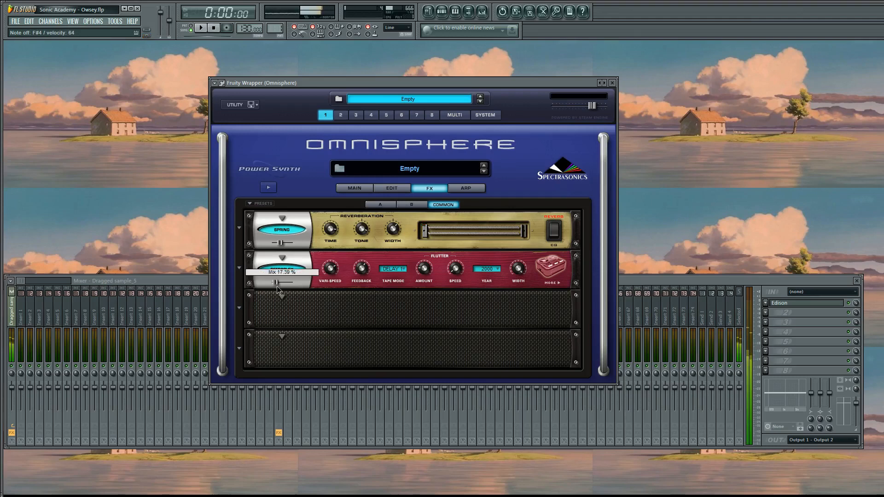
Step: Lower the Retroplex's mix slightly and turn down its Vari-Speed and Feedback
left_click_drag(277, 285, 275, 286)
mouse_move(330, 269)
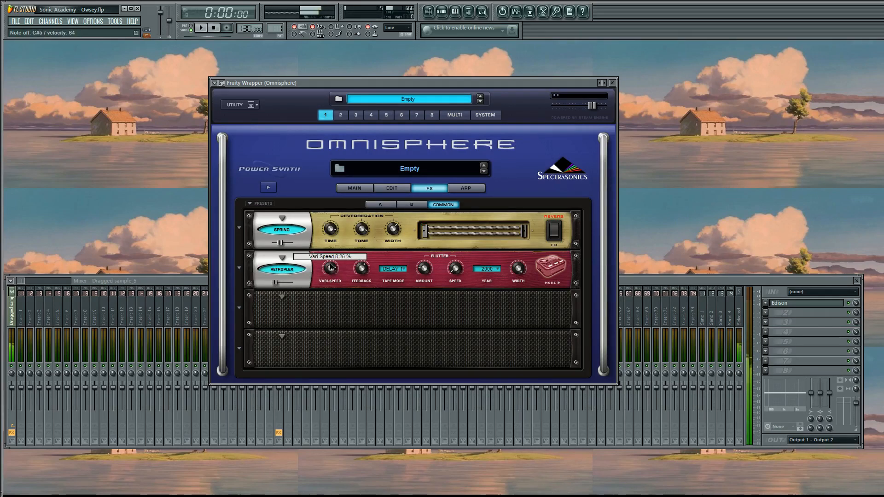
left_click_drag(332, 276, 336, 296)
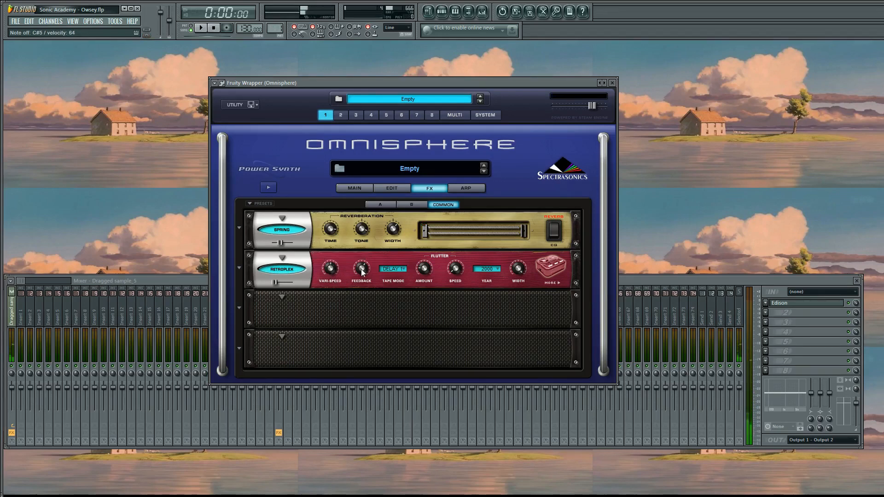
left_click_drag(360, 269, 364, 301)
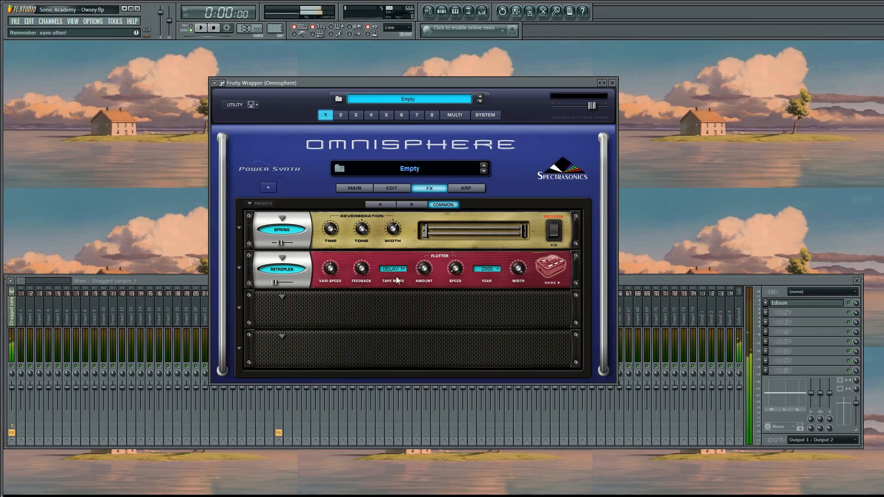
Step: Set the Retroplex's tape mode to Echo 1 and turn up its Flutter Amount and Speed
left_click(394, 271)
left_click(420, 275)
left_click_drag(420, 267, 452, 211)
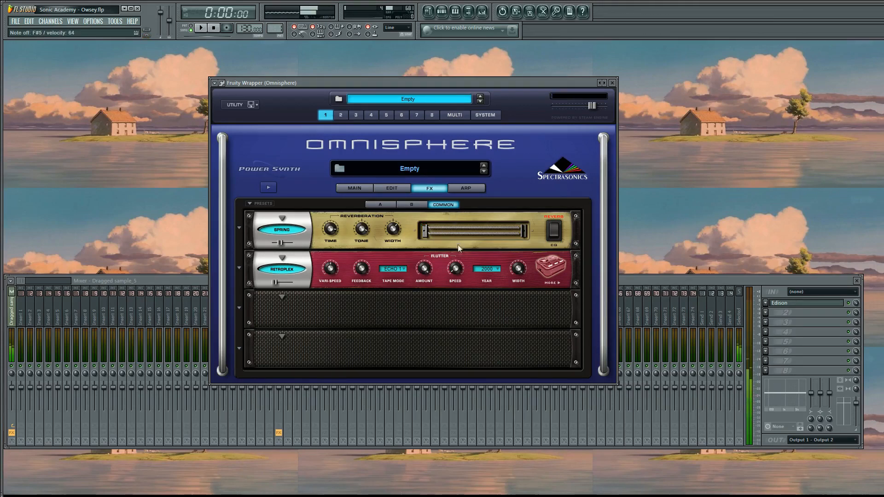
left_click_drag(458, 266, 464, 241)
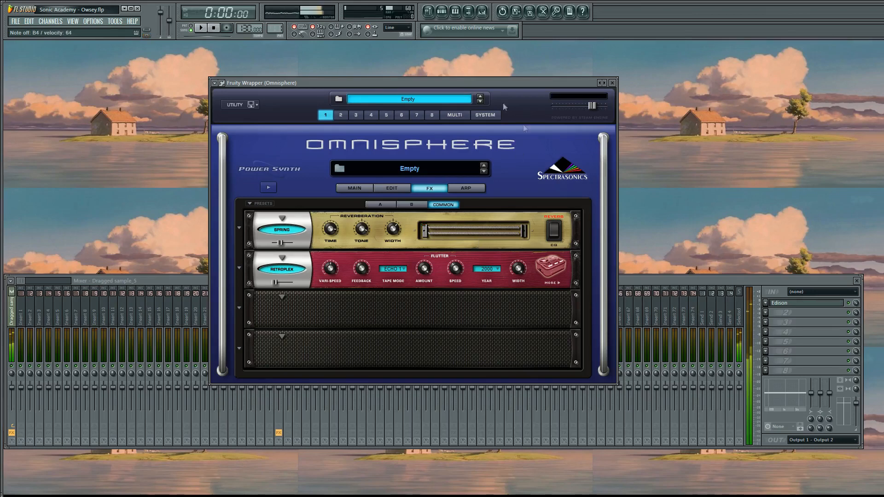
left_click(455, 12)
left_click(442, 12)
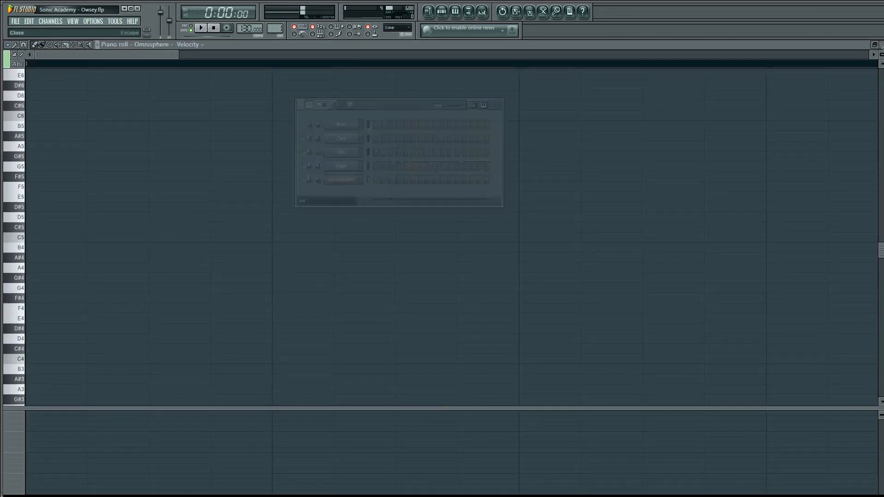
left_click(881, 44)
left_click(551, 82)
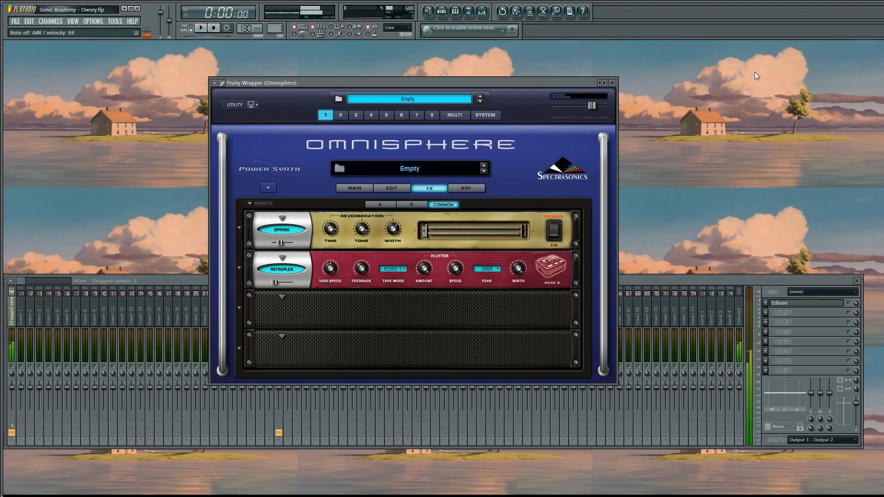
Step: Set the Retroplex's year to 1964
left_click(500, 268)
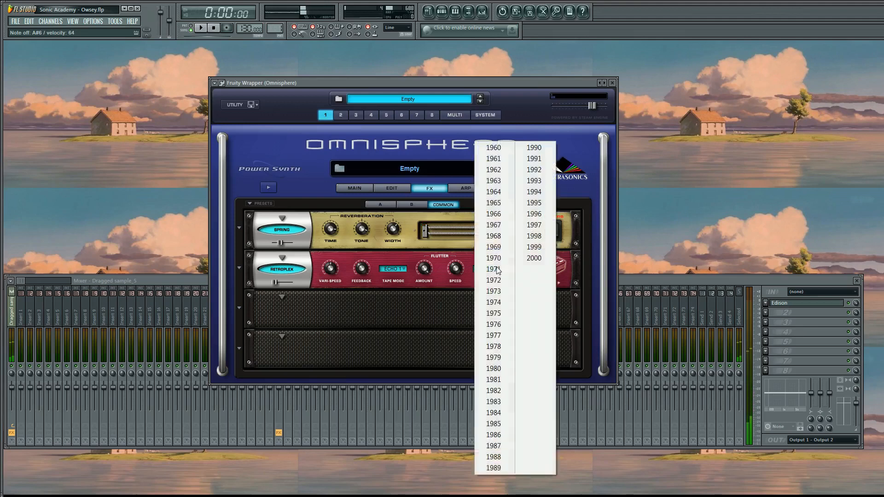
left_click(489, 195)
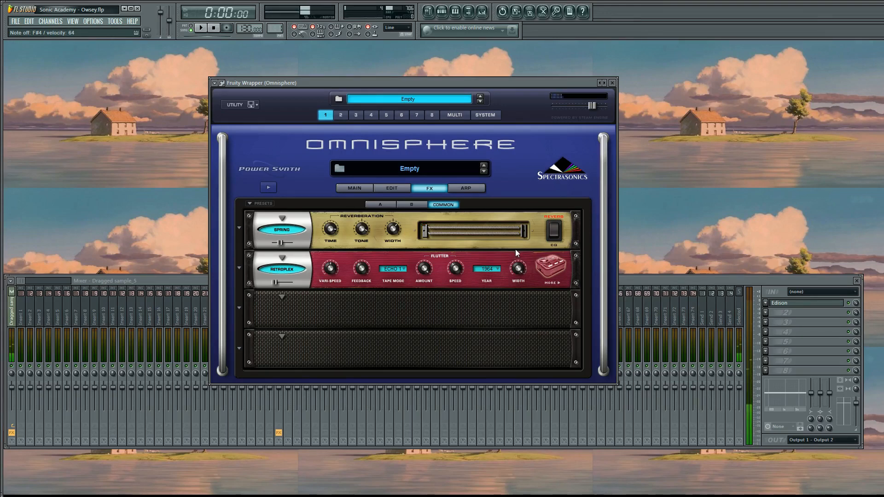
Step: Return to the layer editing page, enable layer B and lower its mix level well below layer A's
left_click(392, 187)
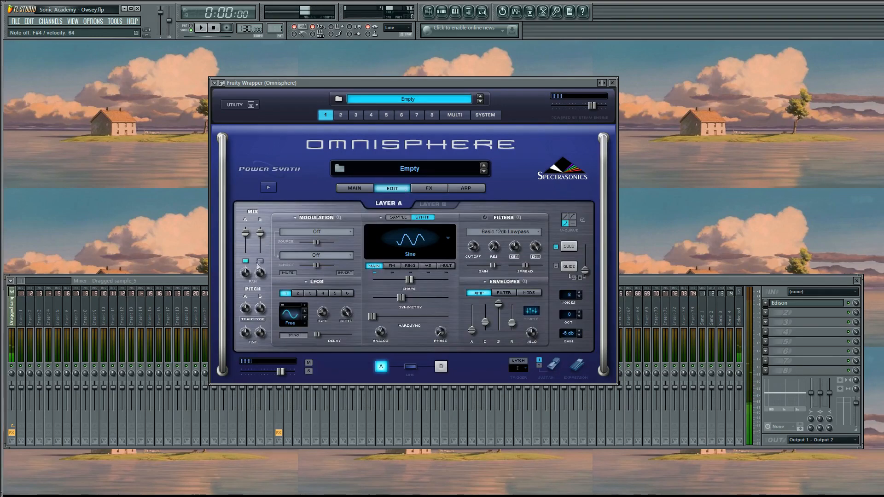
left_click(260, 261)
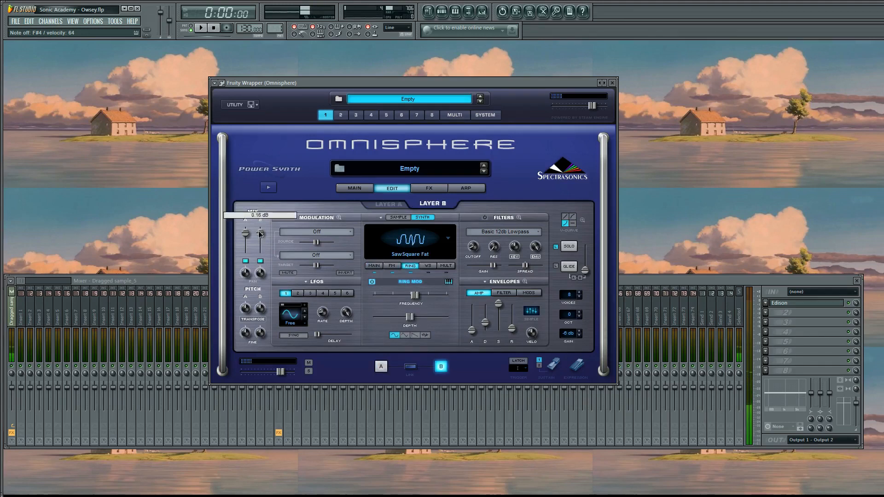
left_click_drag(260, 234, 260, 239)
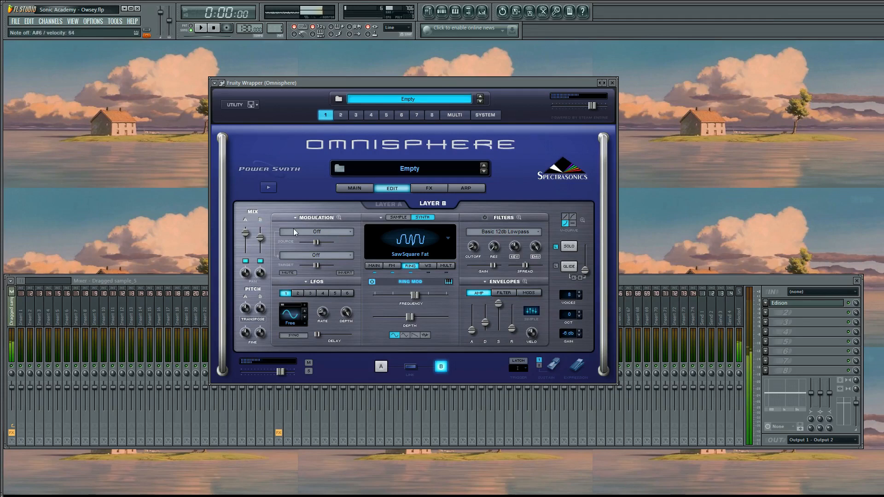
left_click_drag(260, 238, 260, 243)
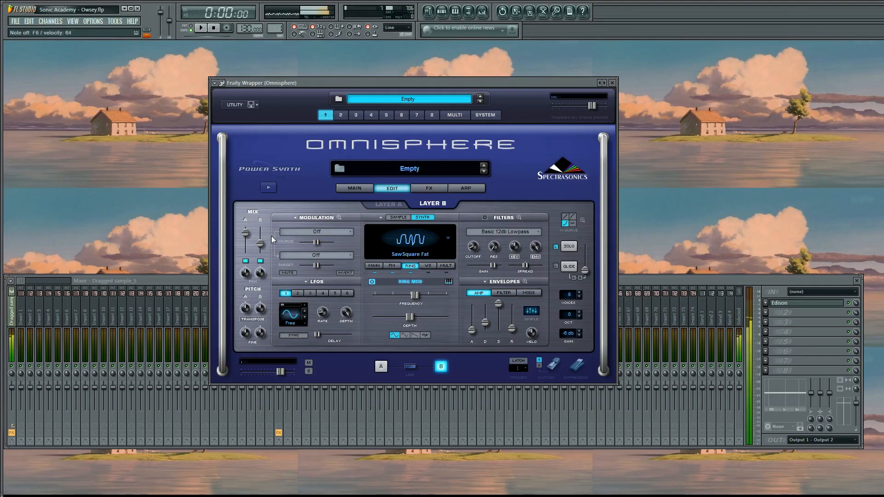
Step: Switch off layer A to isolate layer B, enable layer B's Basic 12db Lowpass filter and turn down its Cutoff
left_click(248, 261)
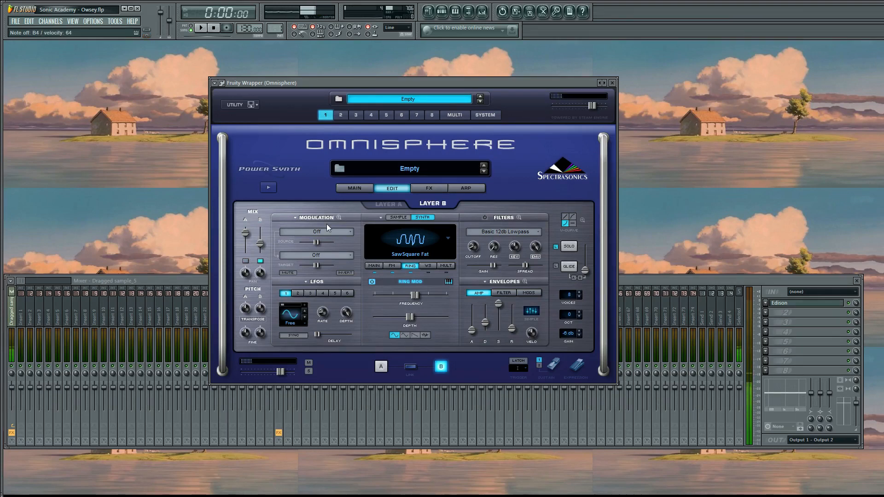
left_click(486, 217)
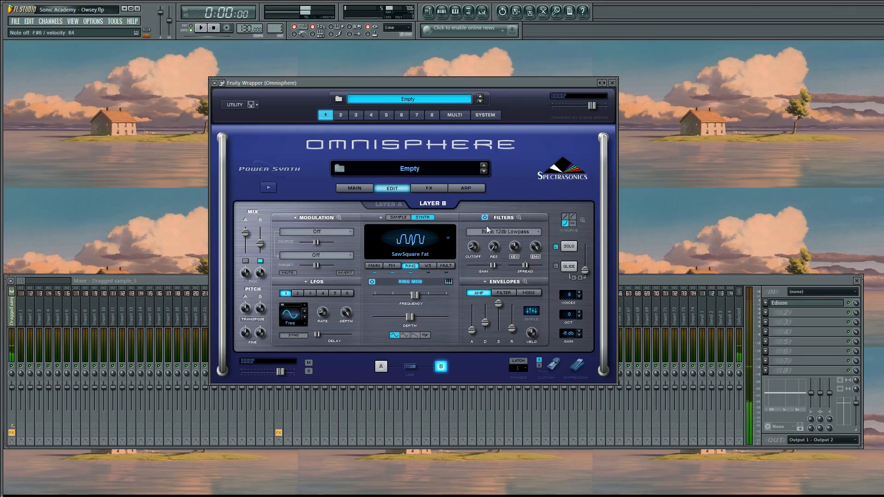
left_click_drag(474, 245, 493, 274)
Step: Switch layer A back on and lengthen the release of layer B's amp envelope slightly
left_click(261, 261)
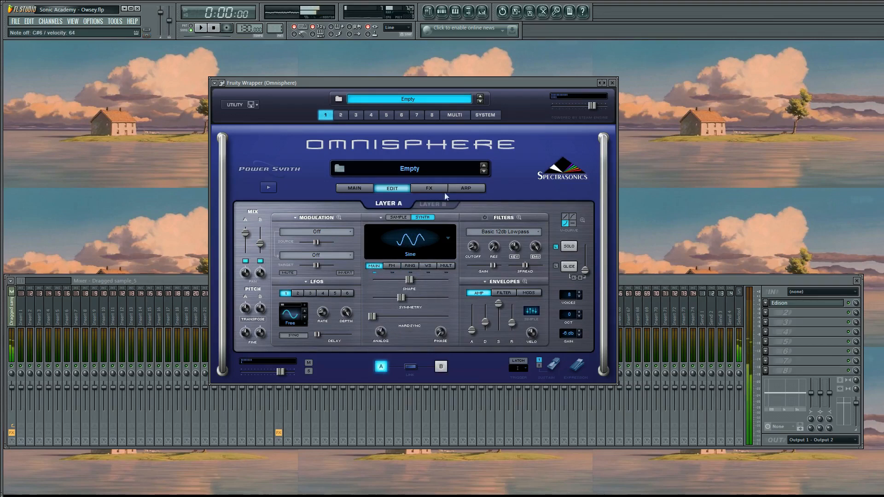
left_click(438, 205)
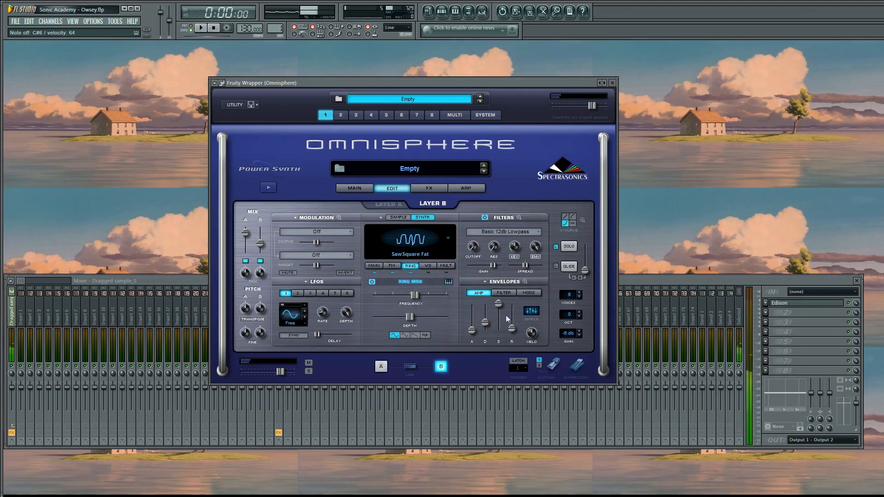
left_click(514, 328)
left_click_drag(512, 326, 513, 323)
left_click_drag(512, 326, 513, 321)
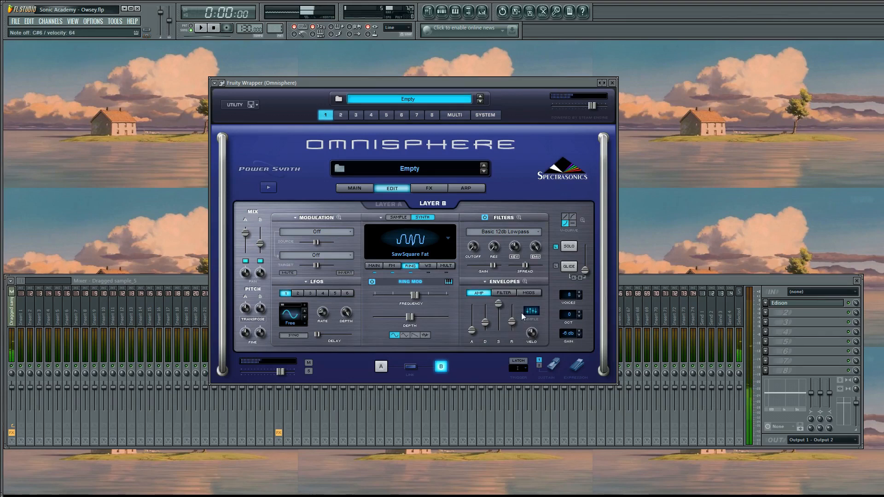